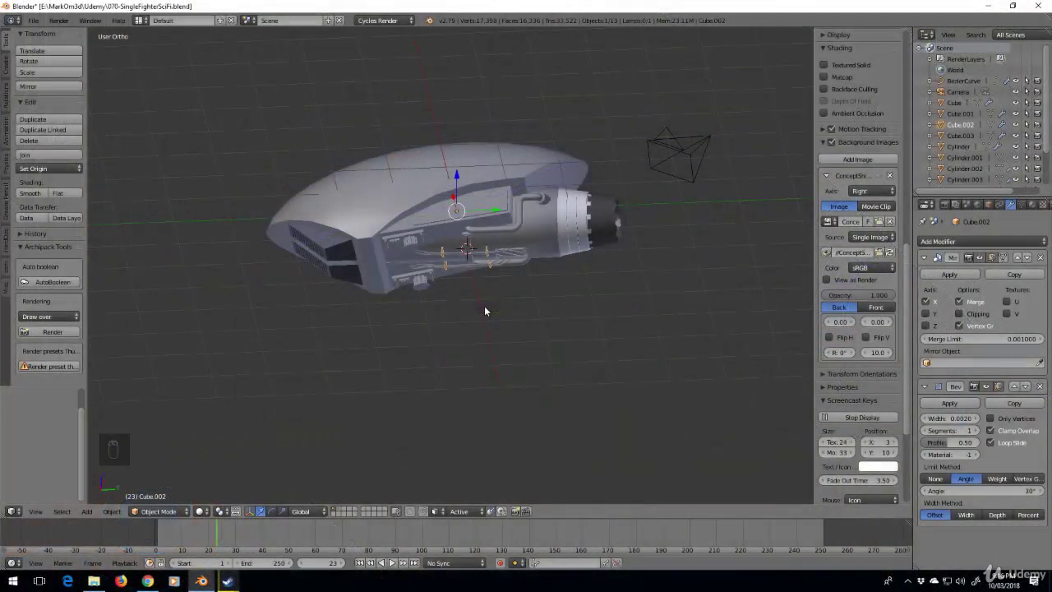
Step: From the right side view, select the whole cable clamp piece in Edit Mode
scroll(484, 305, "up", 5)
scroll(476, 266, "up", 2)
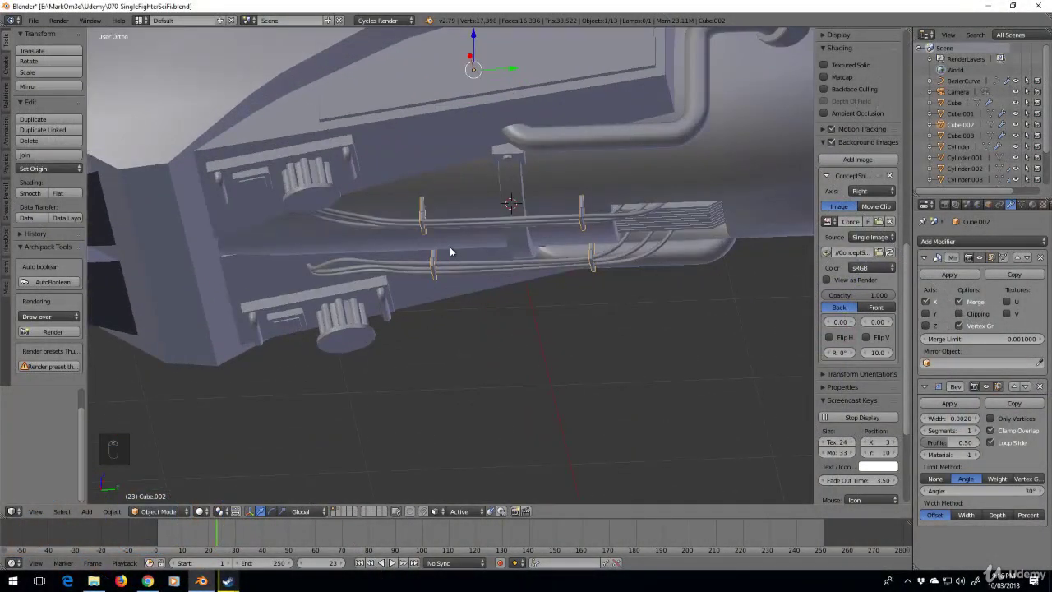
key("KP_3")
scroll(425, 206, "up", 2)
scroll(475, 286, "up", 2)
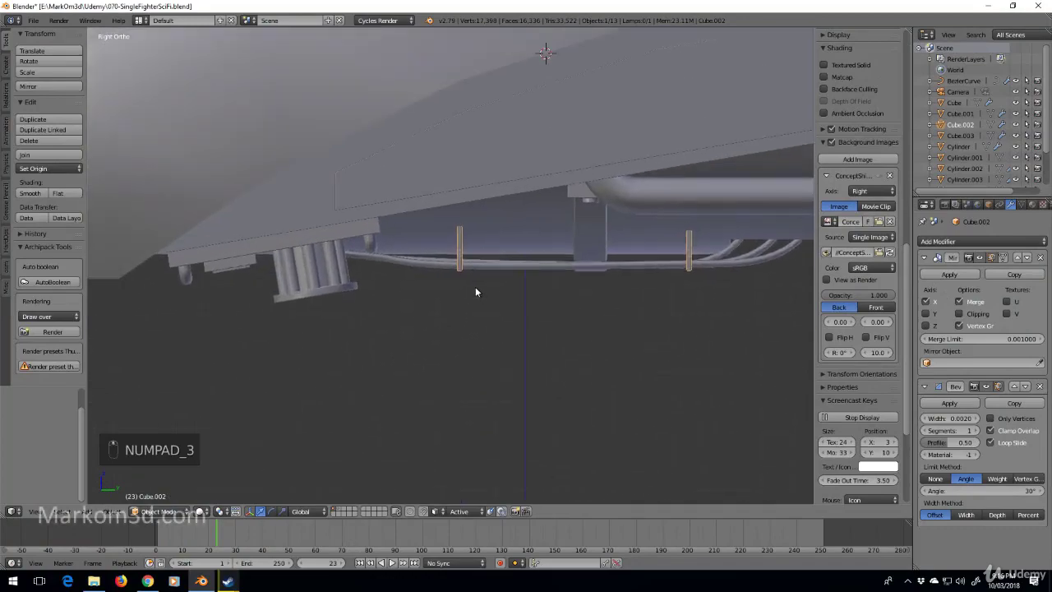
scroll(474, 280, "up", 2)
key("Tab")
right_click(469, 241)
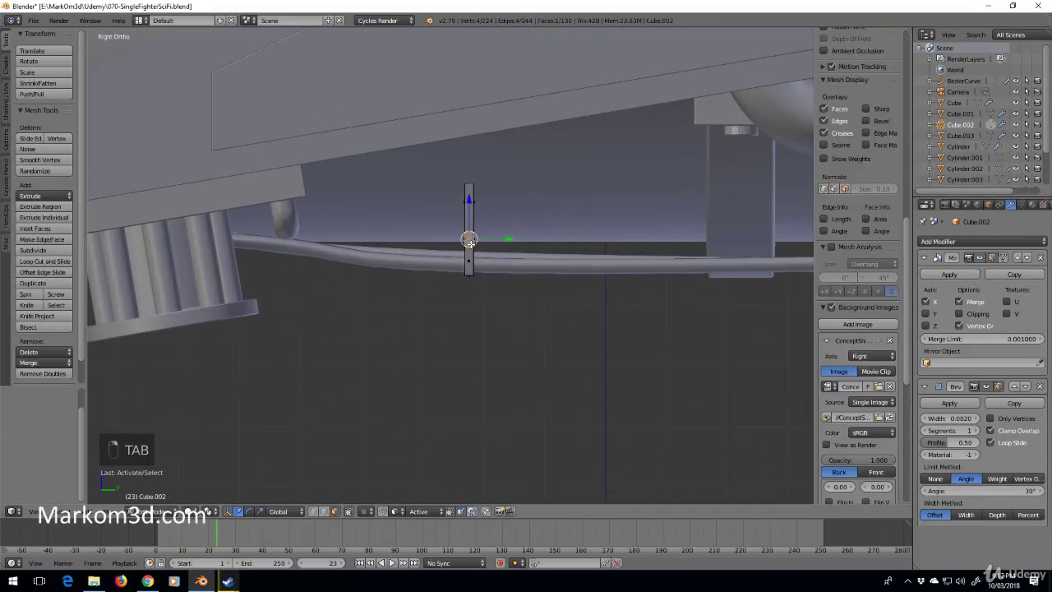
key("ctrl+l")
Step: Slide the clamp further down along the bundled cables
key("z")
key("z")
mouse_move(485, 301)
middle_mouse_down()
mouse_move(446, 321)
mouse_move(488, 380)
mouse_move(605, 336)
mouse_move(582, 271)
middle_mouse_up()
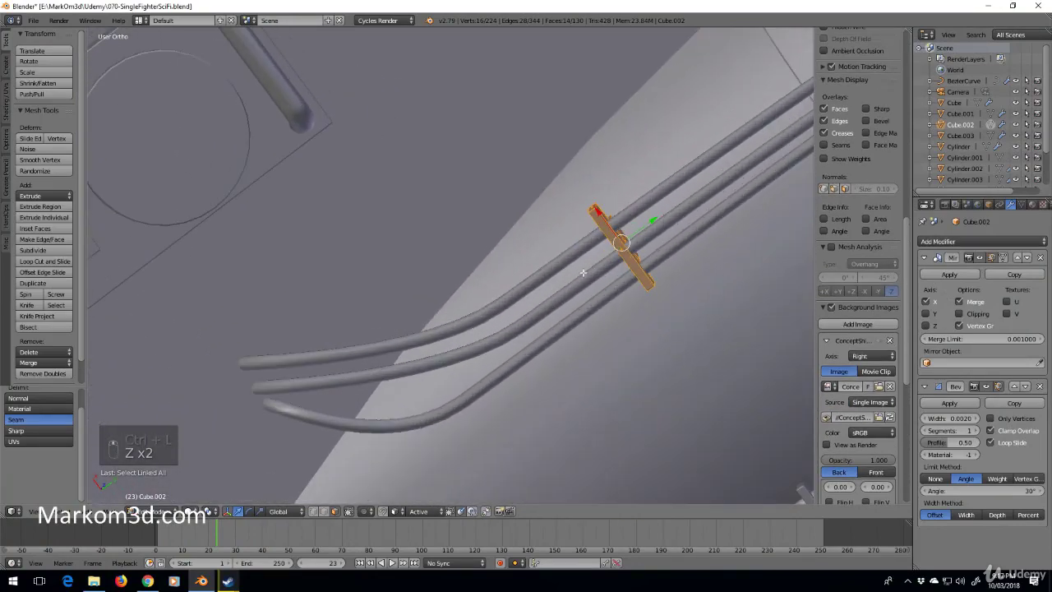
left_click_drag(650, 227, 569, 321)
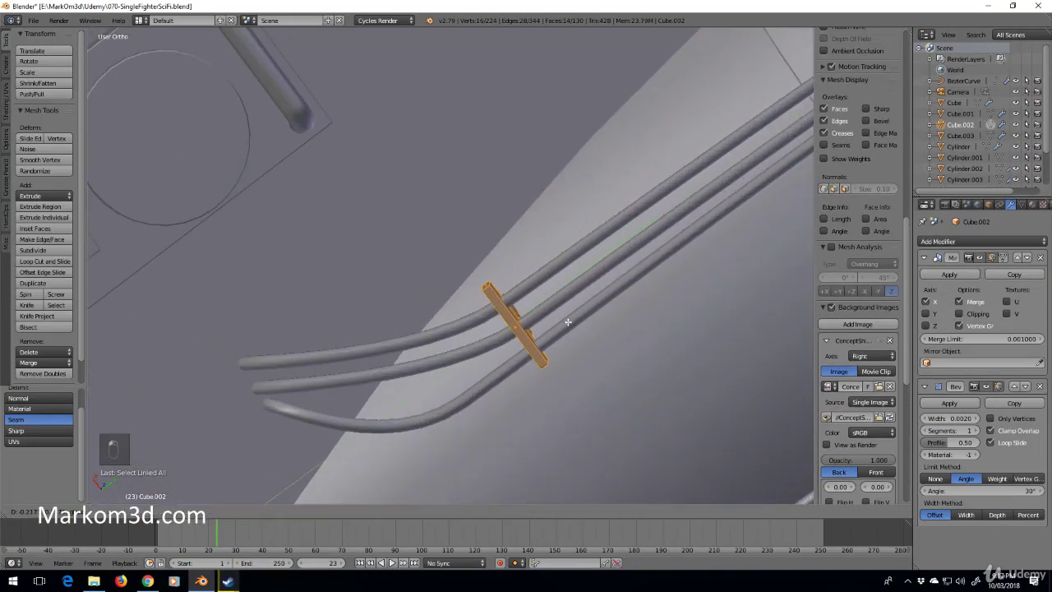
scroll(568, 322, "down", 5)
key("z")
key("z")
mouse_move(734, 439)
middle_mouse_down()
mouse_move(559, 418)
mouse_move(510, 441)
mouse_move(504, 315)
middle_mouse_up()
Step: Raise the clamp very slightly and leave Edit Mode
left_click_drag(476, 204, 482, 202)
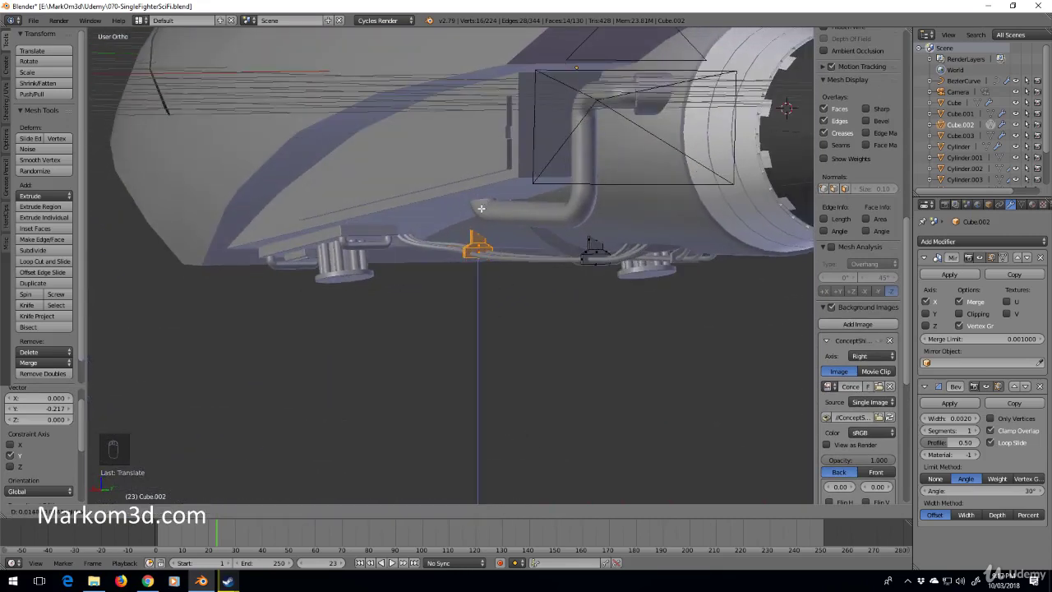
left_click(481, 208)
mouse_move(480, 208)
middle_mouse_down()
mouse_move(428, 238)
mouse_move(387, 244)
mouse_move(413, 277)
mouse_move(451, 257)
mouse_move(350, 252)
mouse_move(178, 268)
mouse_move(333, 260)
mouse_move(423, 300)
mouse_move(444, 237)
mouse_move(493, 237)
middle_mouse_up()
key("z")
key("z")
key("z")
key("Tab")
Step: Snap the 3D cursor to the scene centre
scroll(481, 286, "down", 5)
mouse_move(481, 286)
middle_mouse_down()
mouse_move(503, 210)
mouse_move(446, 257)
middle_mouse_up()
key("shift+s")
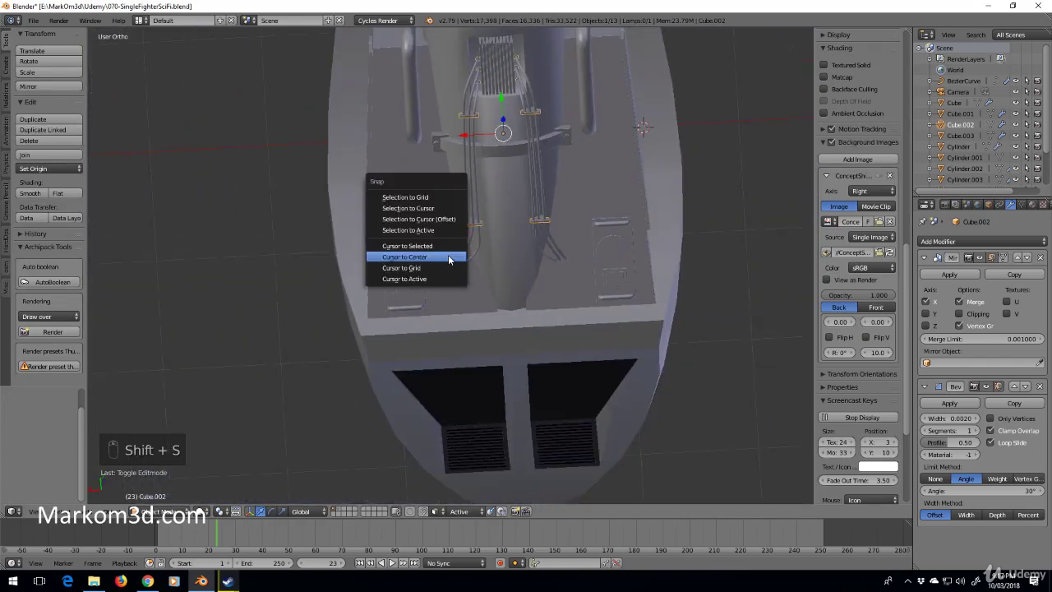
left_click(445, 256)
scroll(530, 282, "up", 1)
scroll(529, 282, "up", 2)
scroll(529, 280, "down", 3)
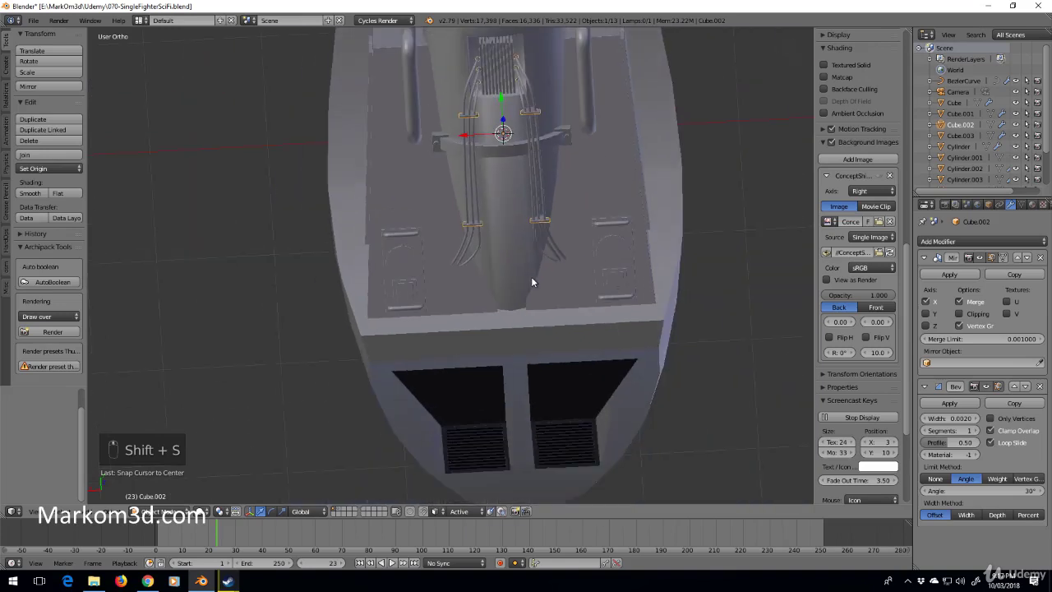
Step: Add a cylinder and rotate it 90° about Y so it lies sideways
key("shift+a")
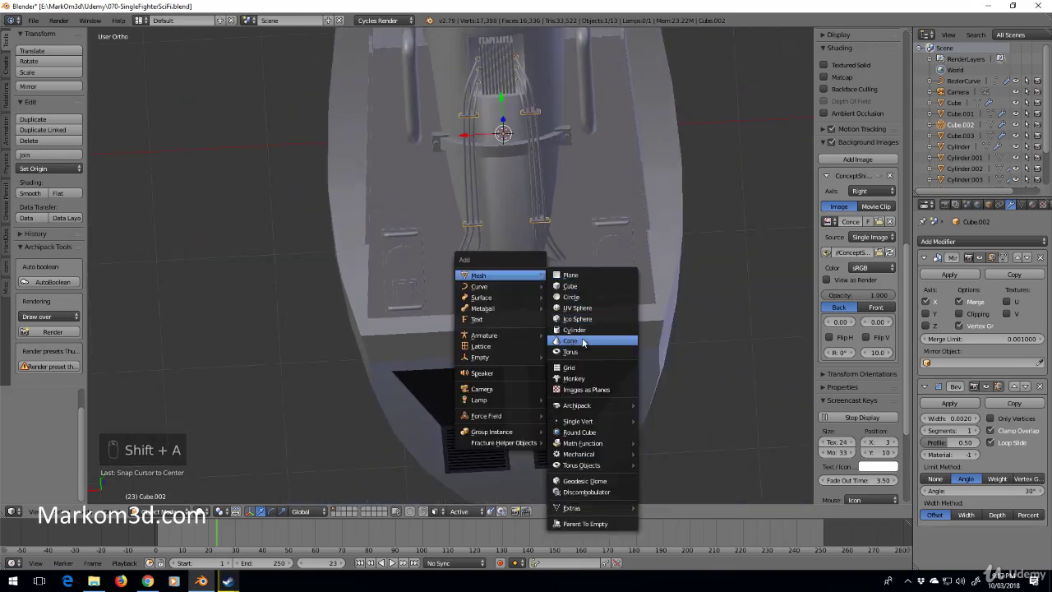
left_click(585, 330)
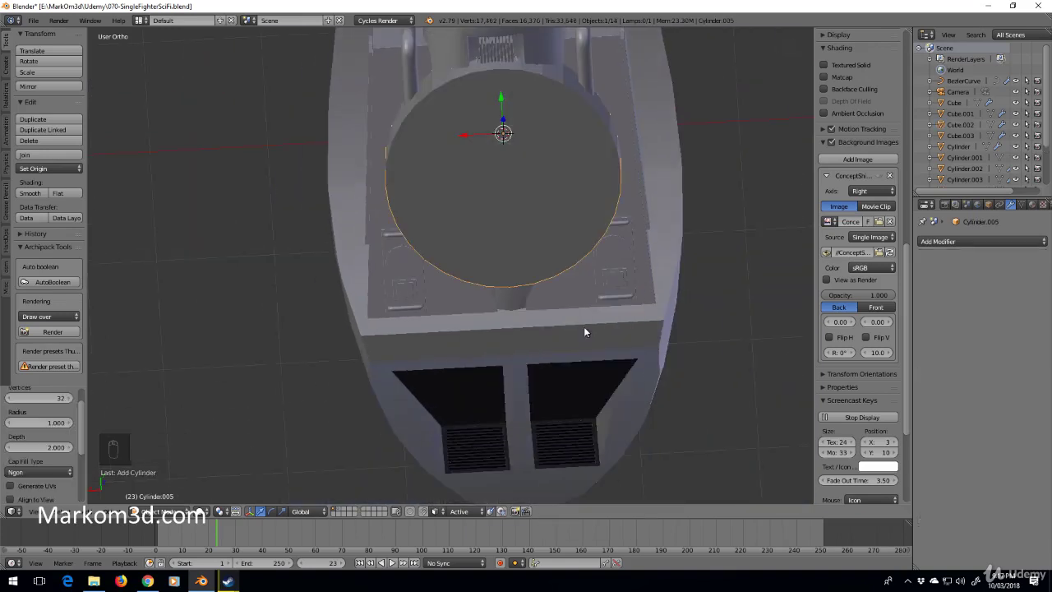
key("Tab")
type("r")
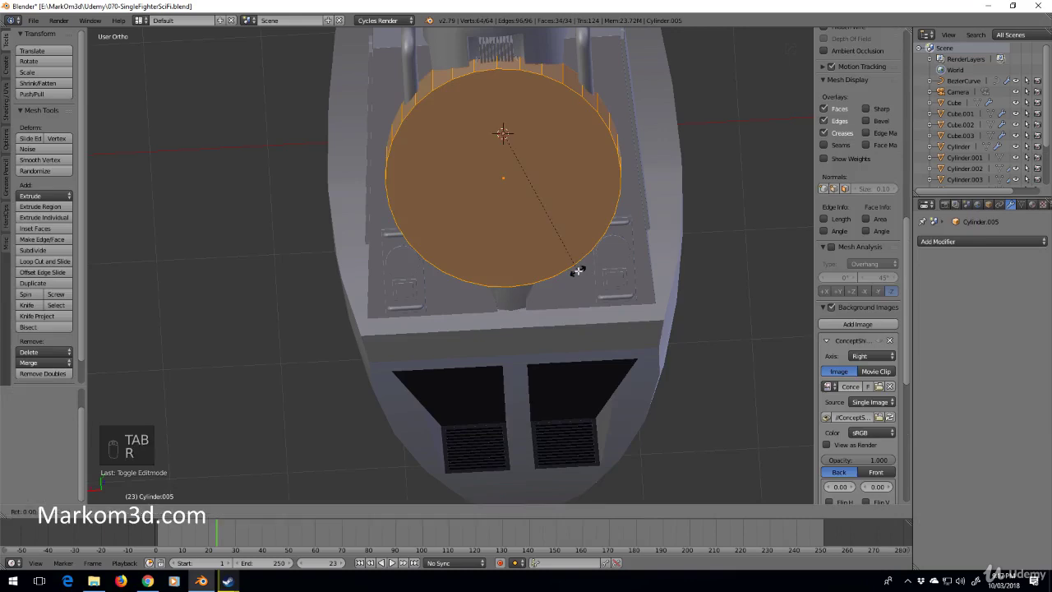
type("y90")
key("Return")
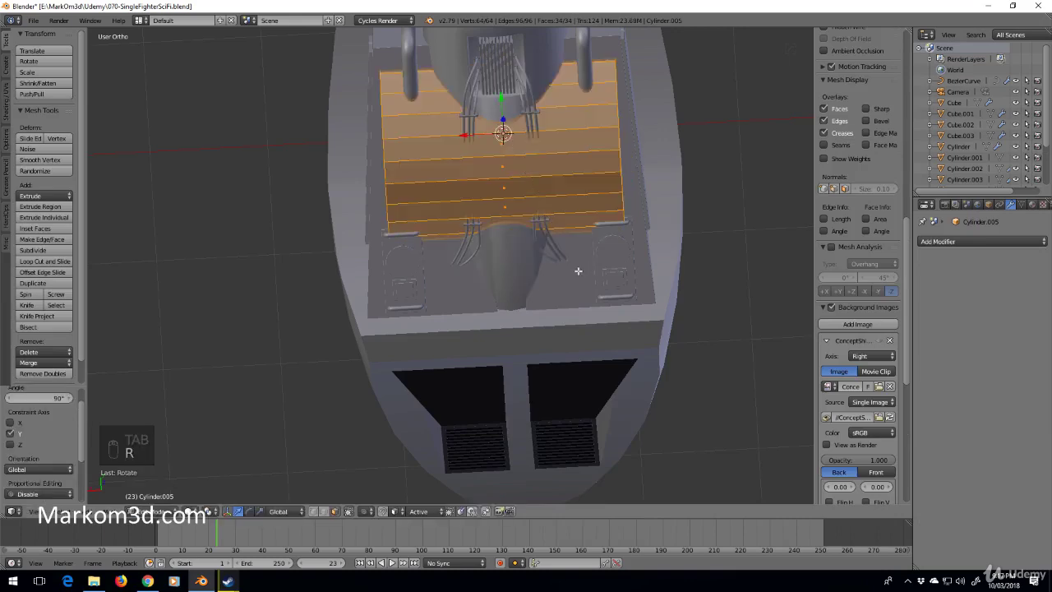
Step: In right side wireframe view, move the cylinder under the ship and shrink it
mouse_move(577, 270)
middle_mouse_down()
mouse_move(648, 184)
mouse_move(650, 238)
middle_mouse_up()
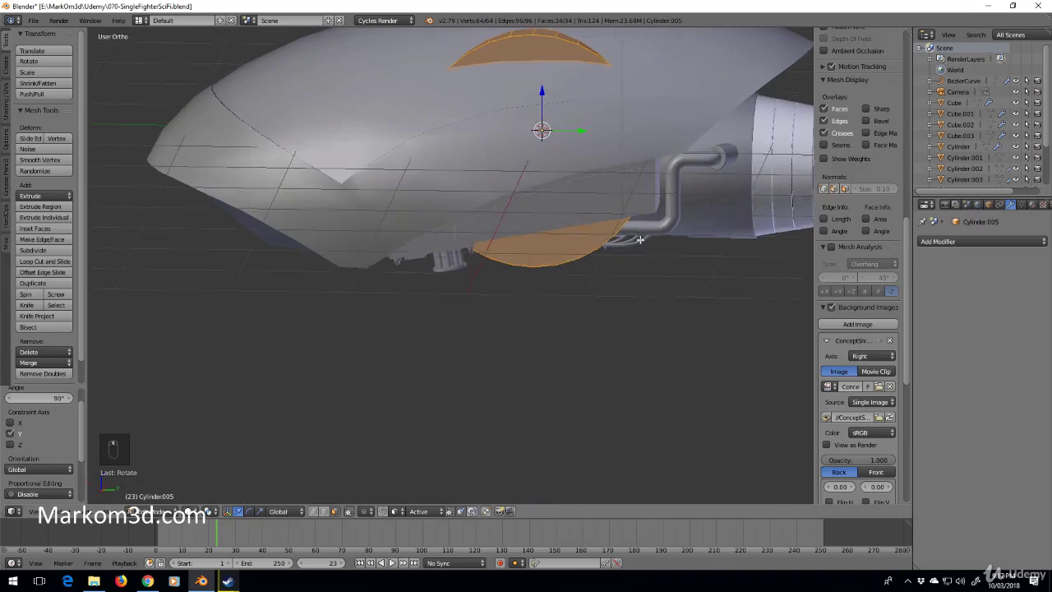
key("KP_3")
key("z")
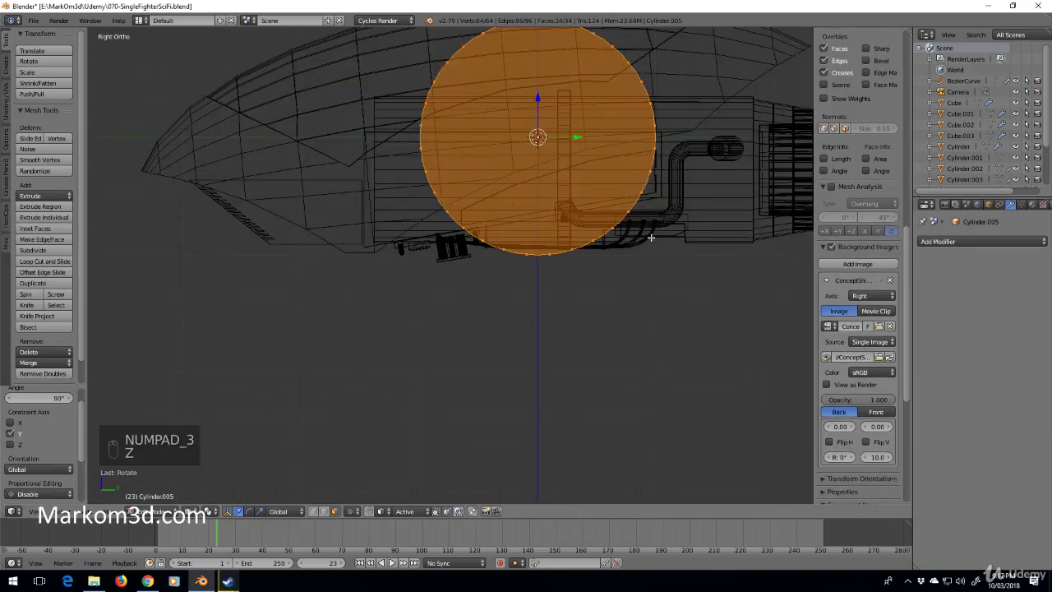
key("g")
left_click(654, 239)
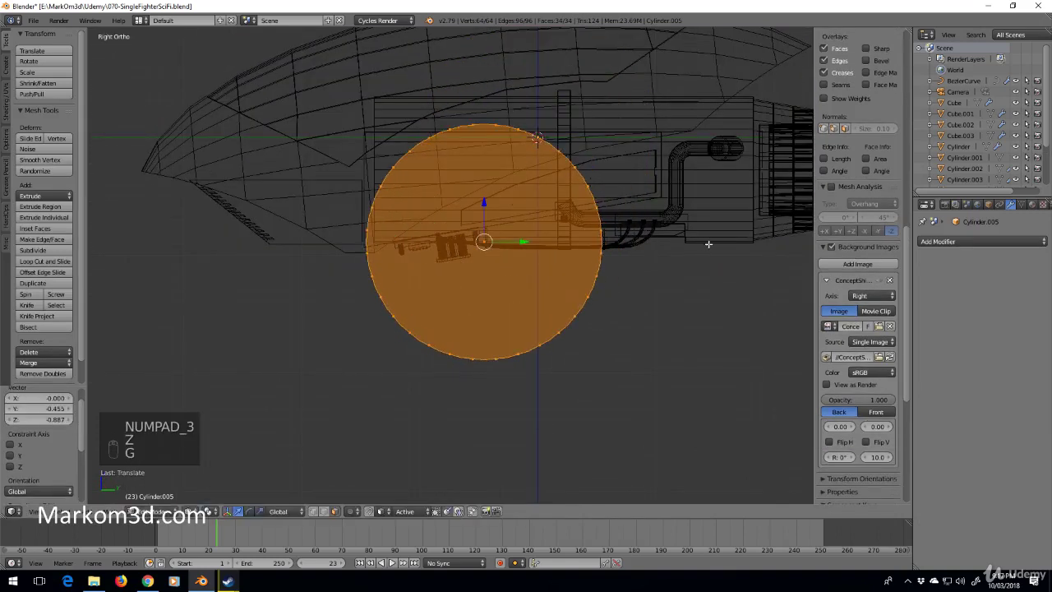
key("s")
left_click(545, 247)
Step: Reduce the cylinder further and reposition it just below the hull
scroll(545, 246, "up", 6)
key("z")
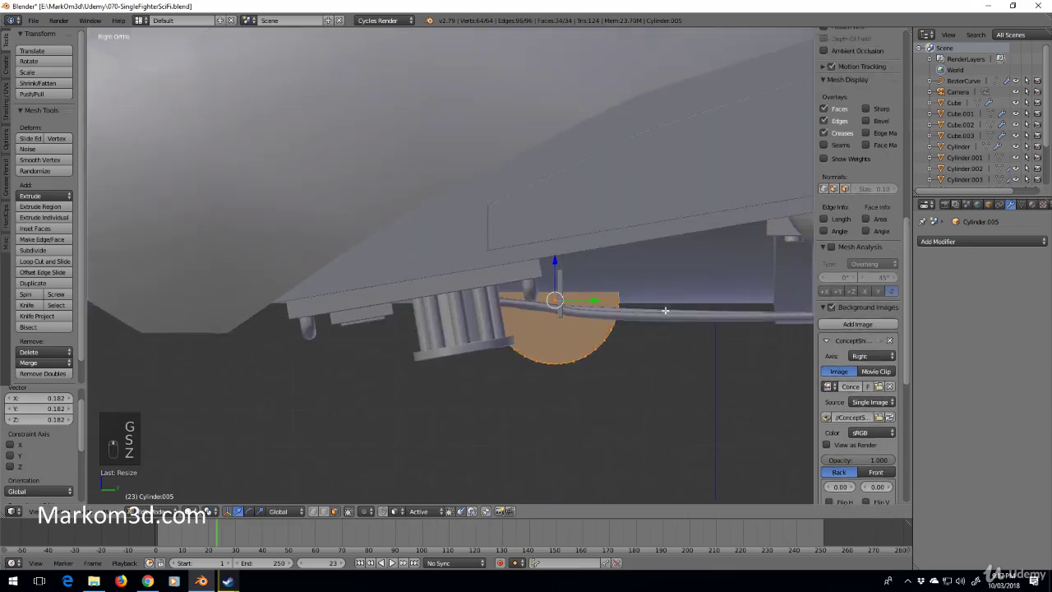
key("z")
key("g")
left_click(528, 298)
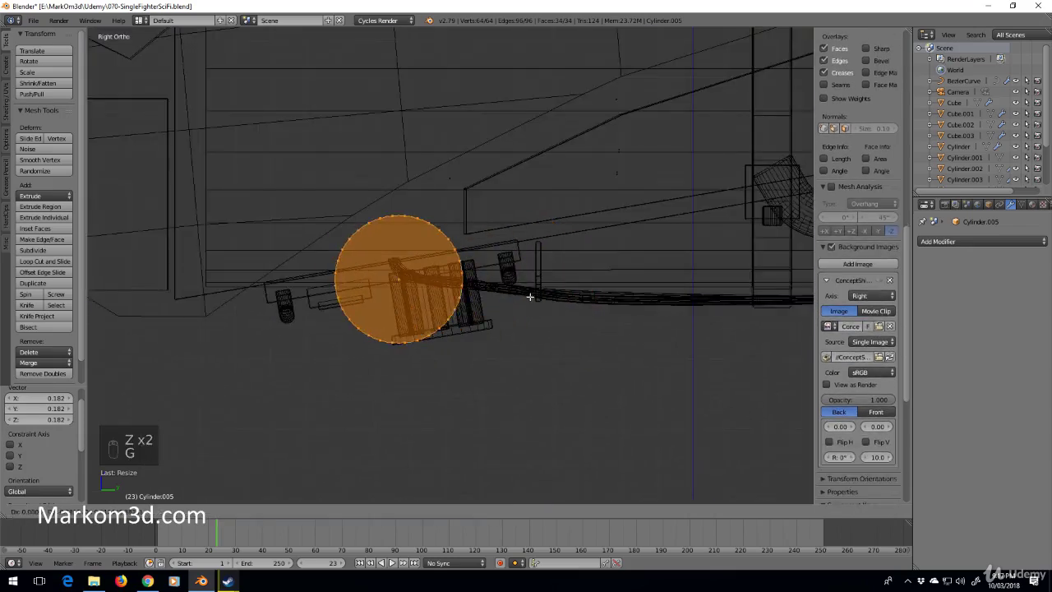
key("s")
left_click(485, 276)
key("g")
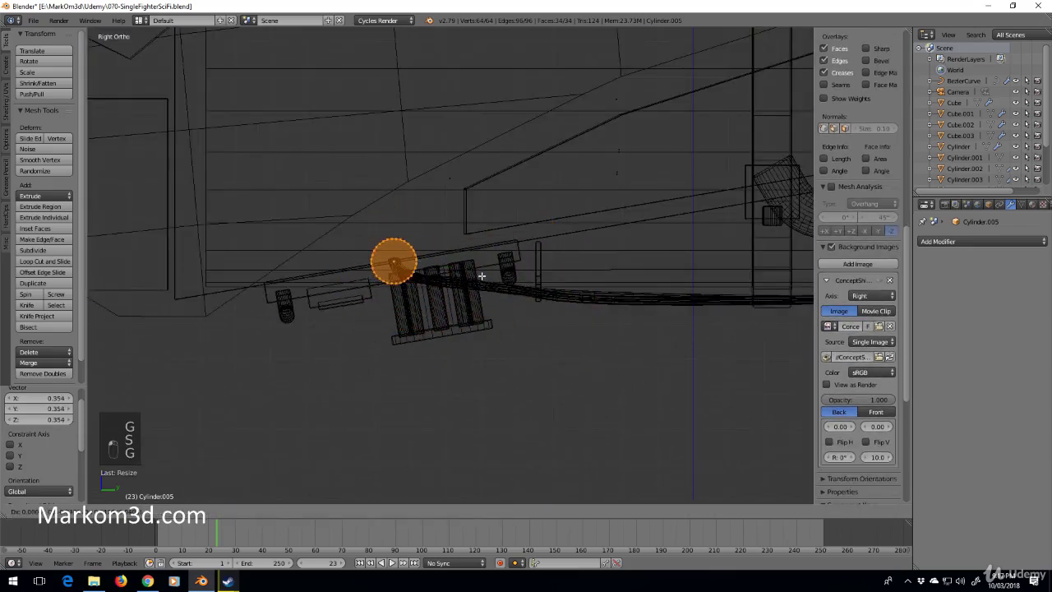
left_click(482, 275)
Step: In front view, slide the cylinder sideways under the cables
key("KP_3")
key("KP_1")
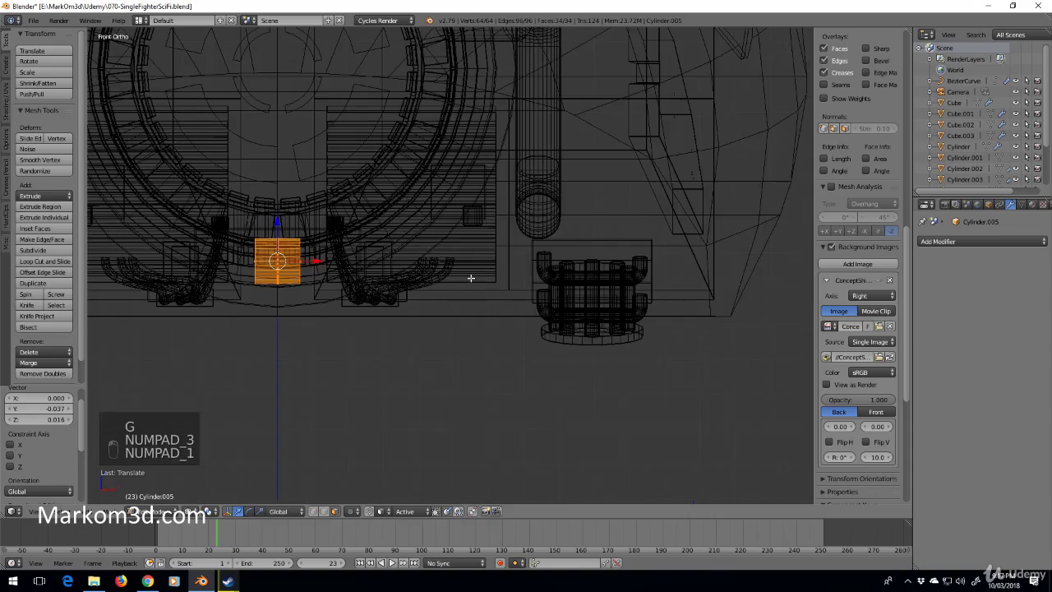
left_click_drag(314, 261, 486, 260)
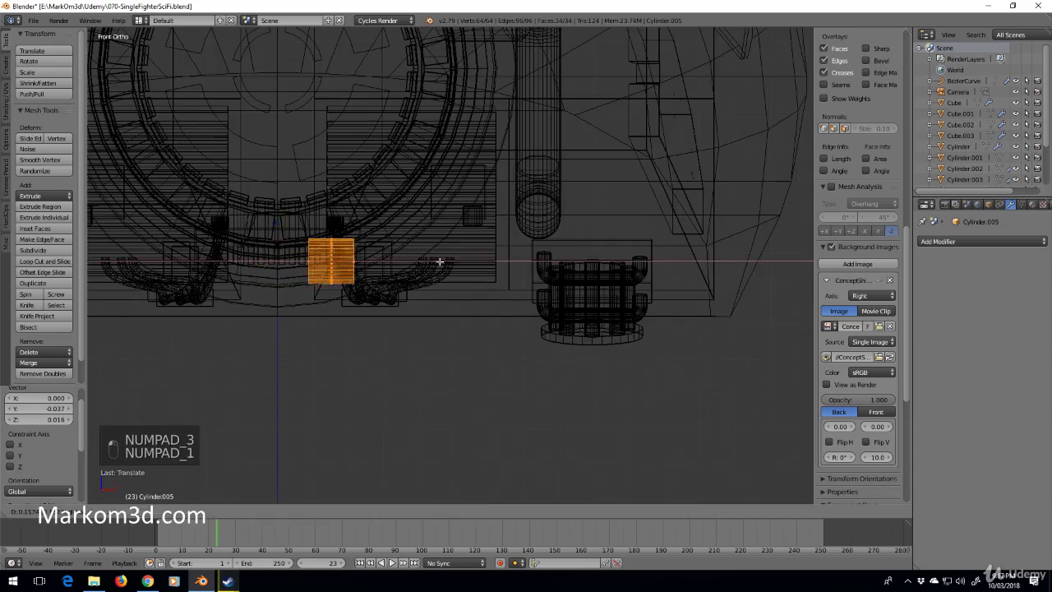
left_click(485, 260)
Step: Stretch the cylinder lengthwise into a sleeve
key("s")
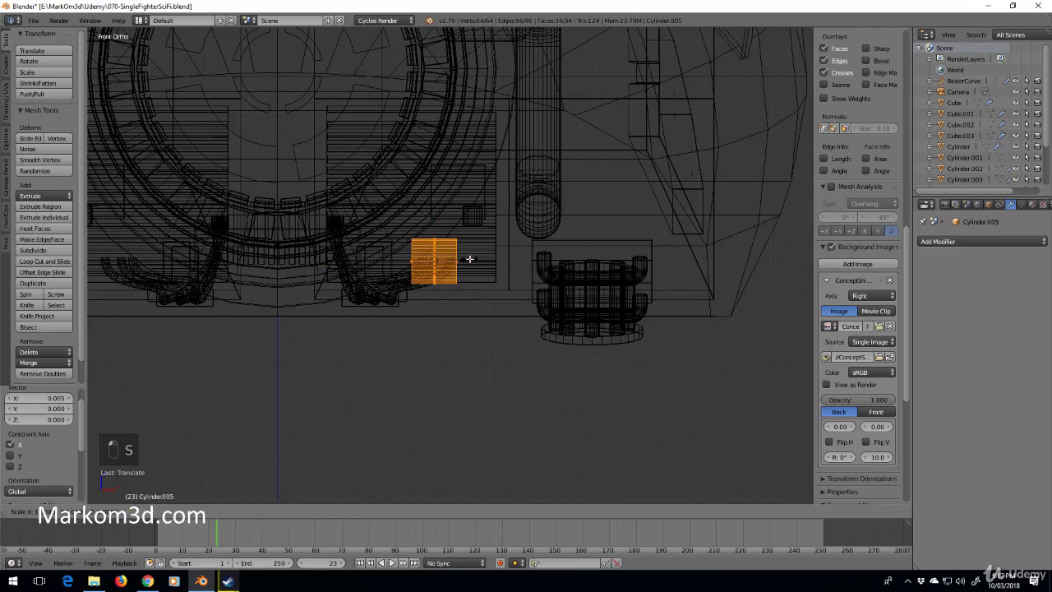
left_click(502, 260)
key("z")
mouse_move(500, 265)
middle_mouse_down()
mouse_move(489, 293)
mouse_move(393, 246)
middle_mouse_up()
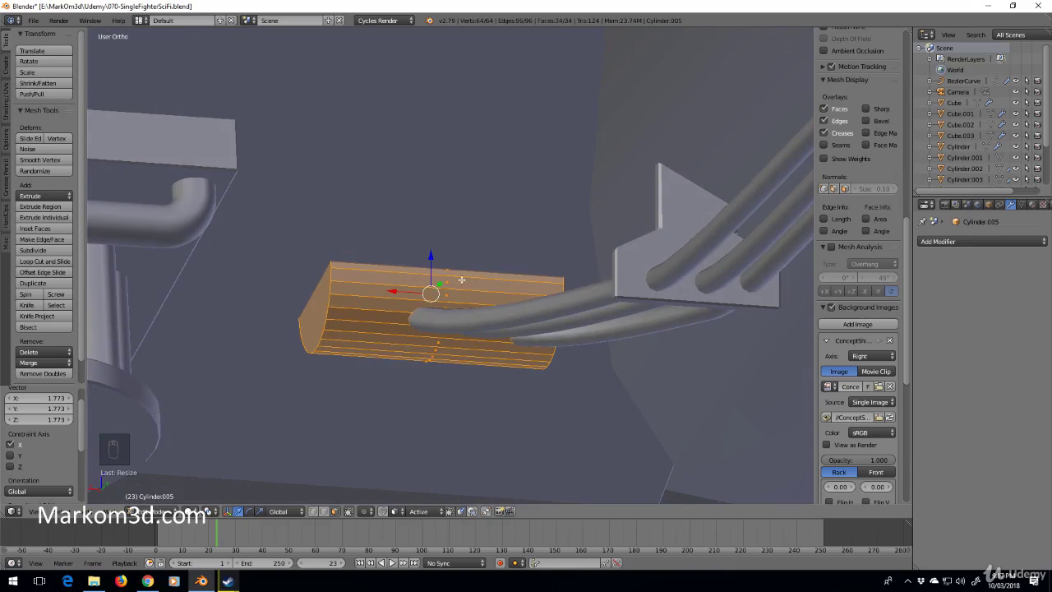
Step: Lower the cylinder slightly along Z and enlarge it around the cable ends
key("g")
key("z")
left_click(425, 258)
mouse_move(424, 258)
middle_mouse_down()
mouse_move(532, 267)
mouse_move(570, 336)
middle_mouse_up()
key("s")
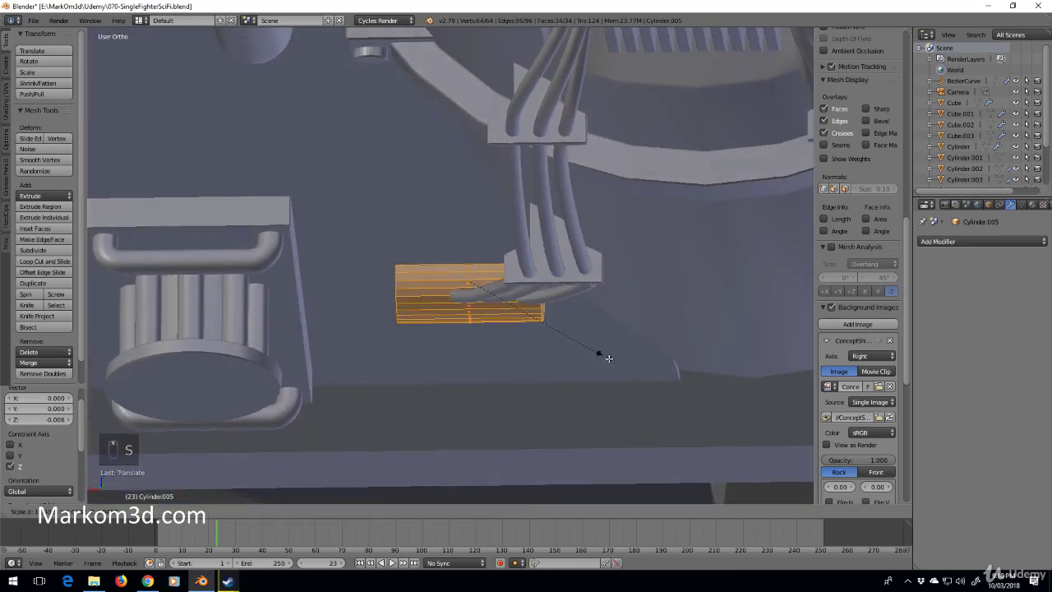
left_click(641, 374)
middle_click_drag(575, 335, 554, 304)
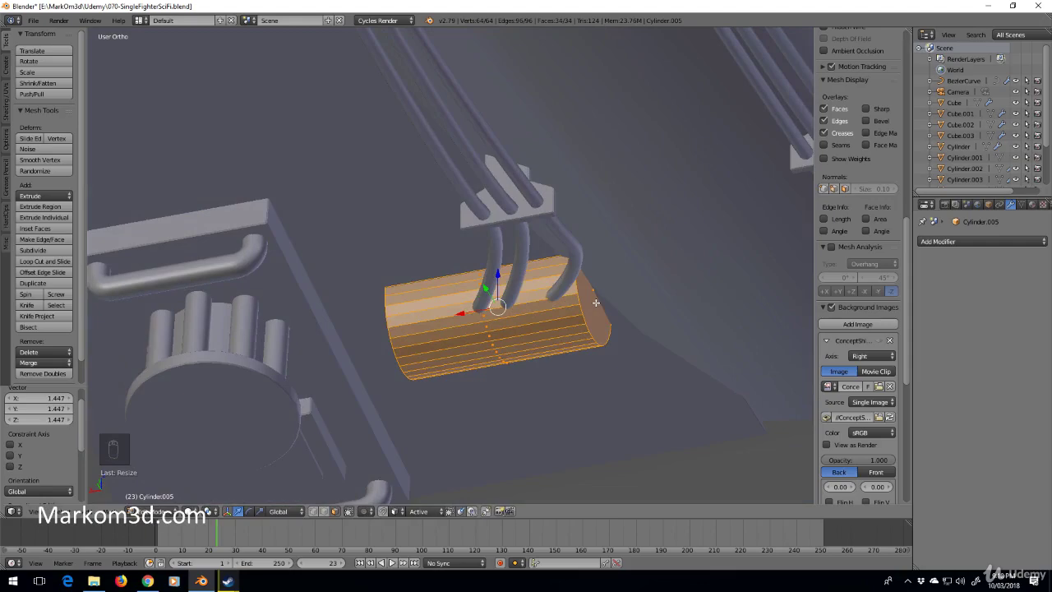
mouse_move(595, 302)
middle_mouse_down()
mouse_move(545, 296)
mouse_move(589, 275)
mouse_move(560, 249)
mouse_move(509, 350)
mouse_move(477, 347)
mouse_move(498, 359)
mouse_move(525, 319)
mouse_move(393, 295)
mouse_move(406, 292)
middle_mouse_up()
Step: Re-enter Edit Mode on Cylinder.005 and view it from the right side in wireframe
key("z")
key("z")
key("z")
key("Tab")
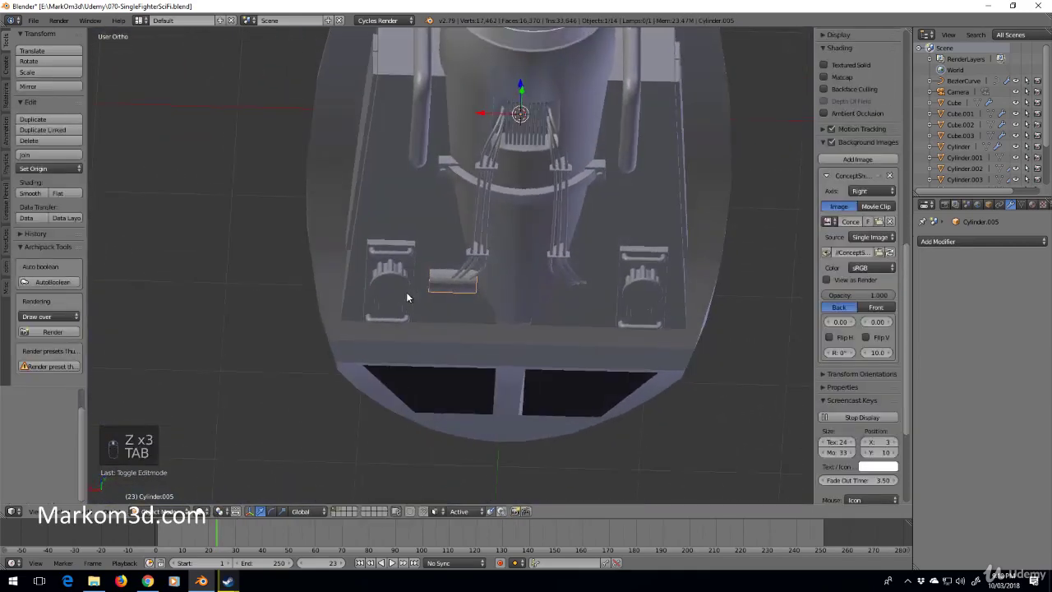
scroll(419, 289, "up", 3)
key("Tab")
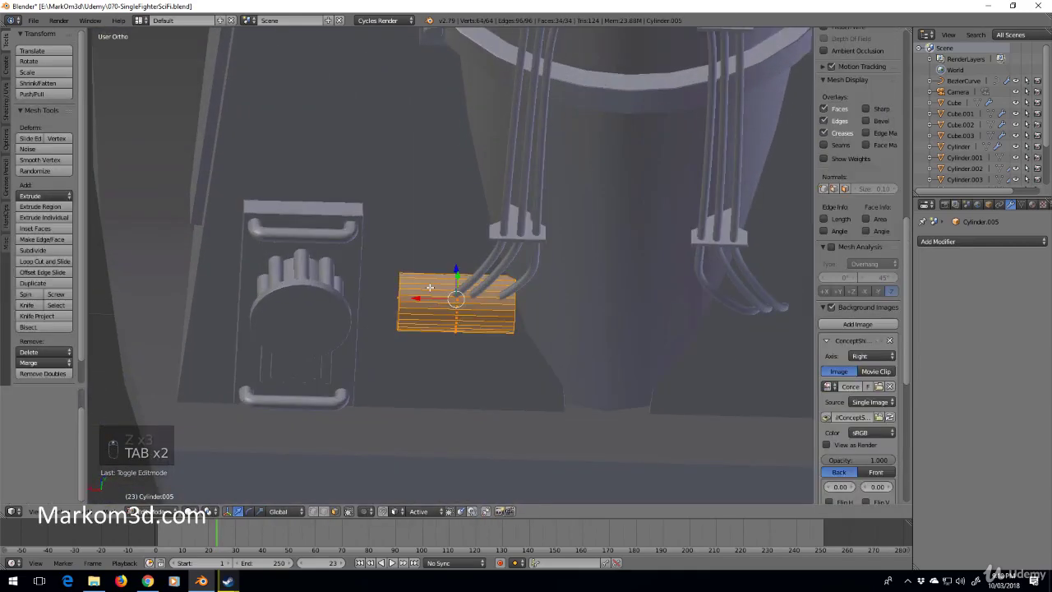
key("KP_3")
Step: Try duplicating and extruding the cylinder mesh, then undo it
key("z")
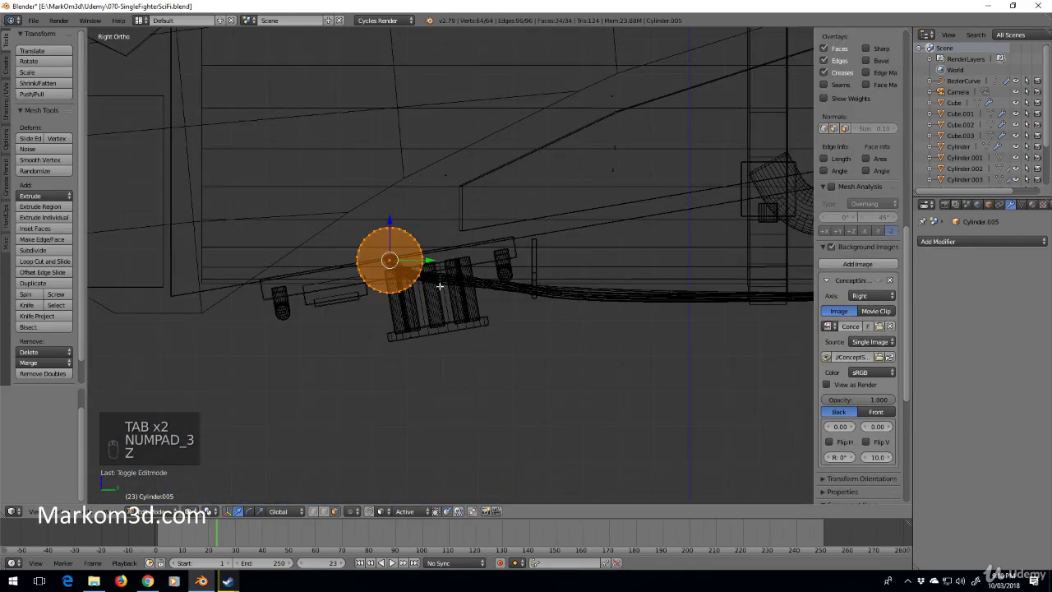
middle_click_drag(430, 289, 425, 302, "shift")
key("shift+d")
left_click(526, 281)
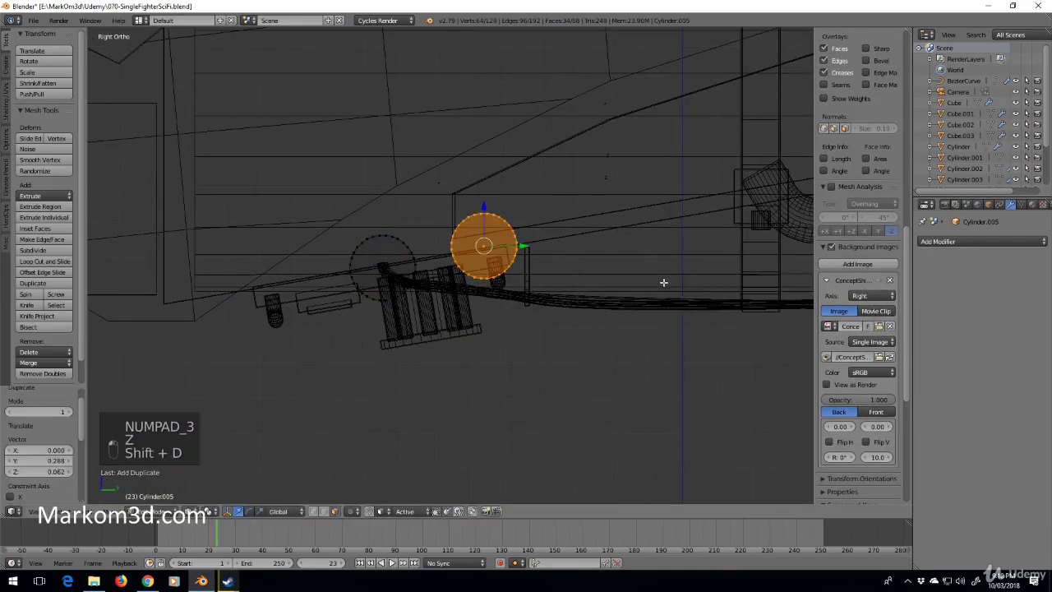
key("e")
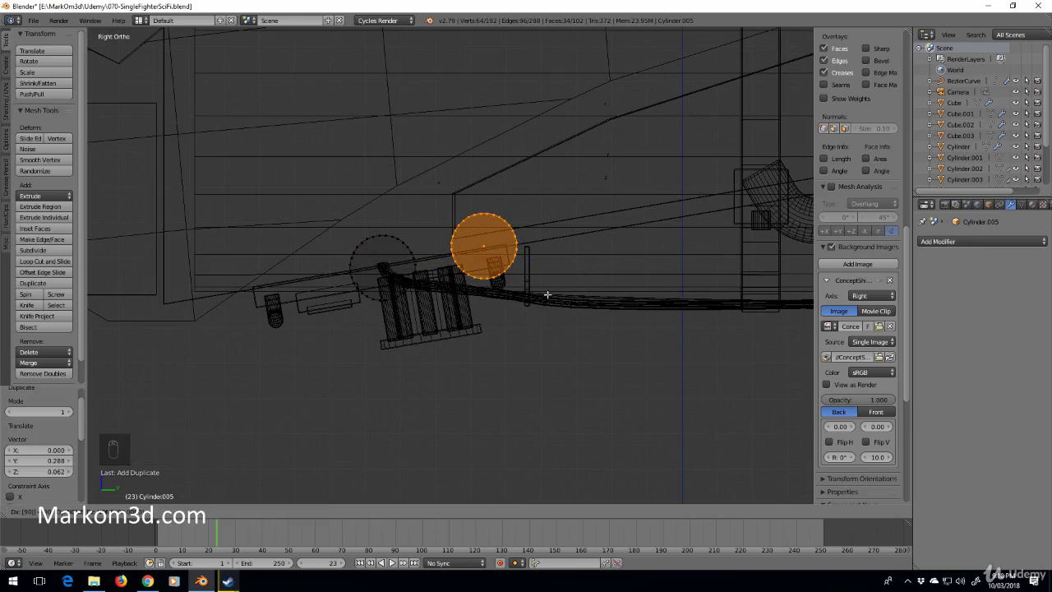
key("ctrl+z")
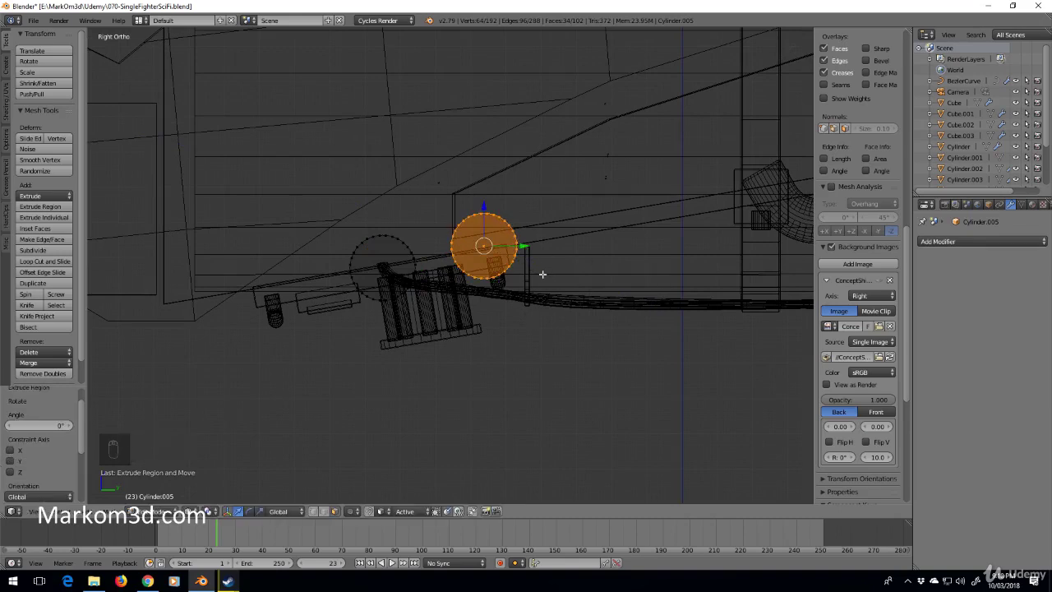
Step: Rotate the cylinder 90° about Z and stretch it to about twice its length
type("rz")
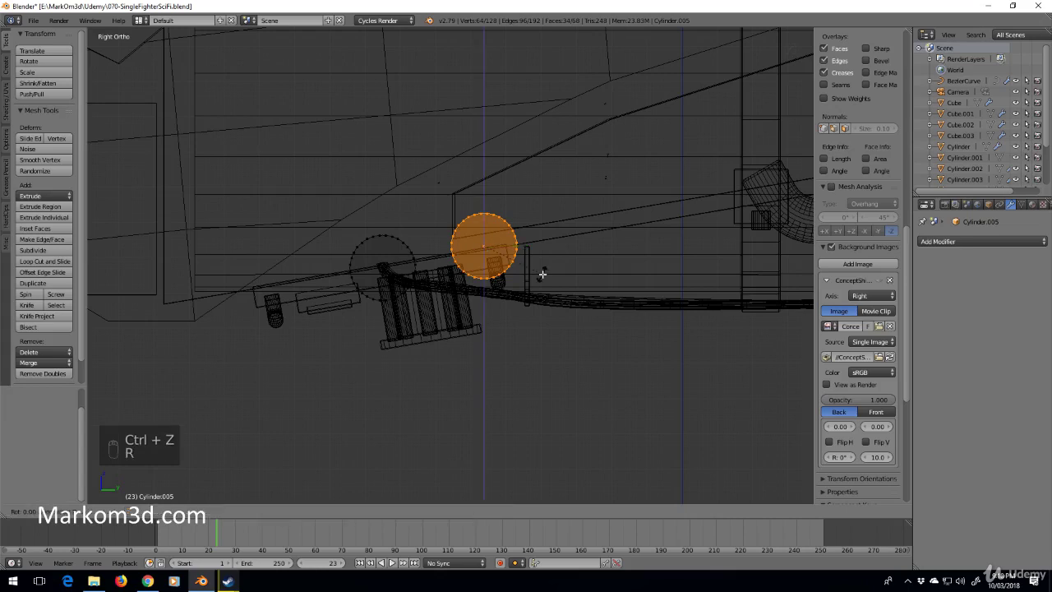
type("90")
key("Return")
key("s")
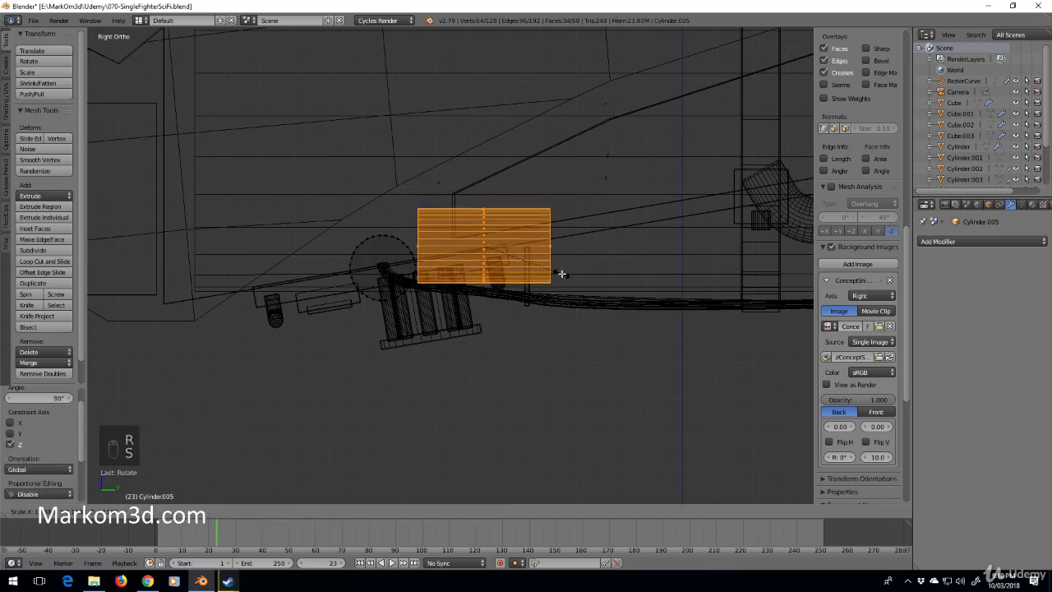
key("s")
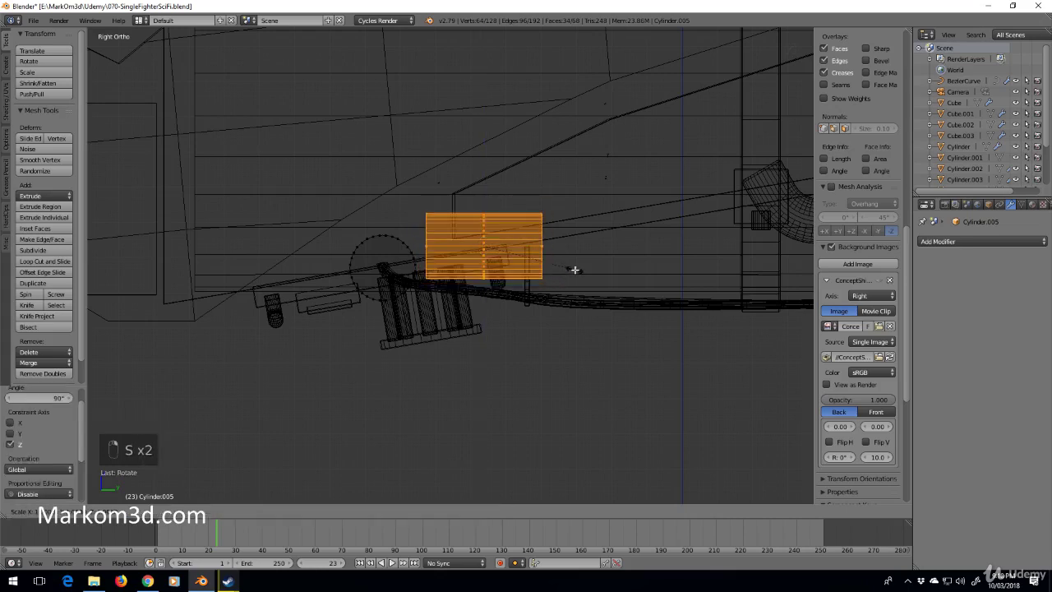
left_click(662, 277)
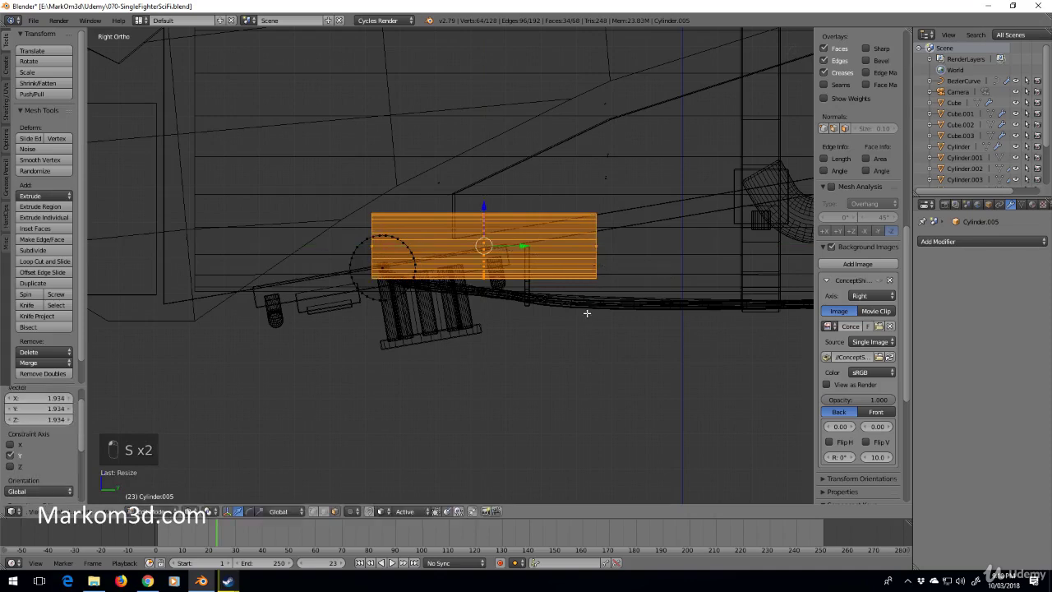
Step: Tilt the housing slightly to follow the cables
key("g")
key("r")
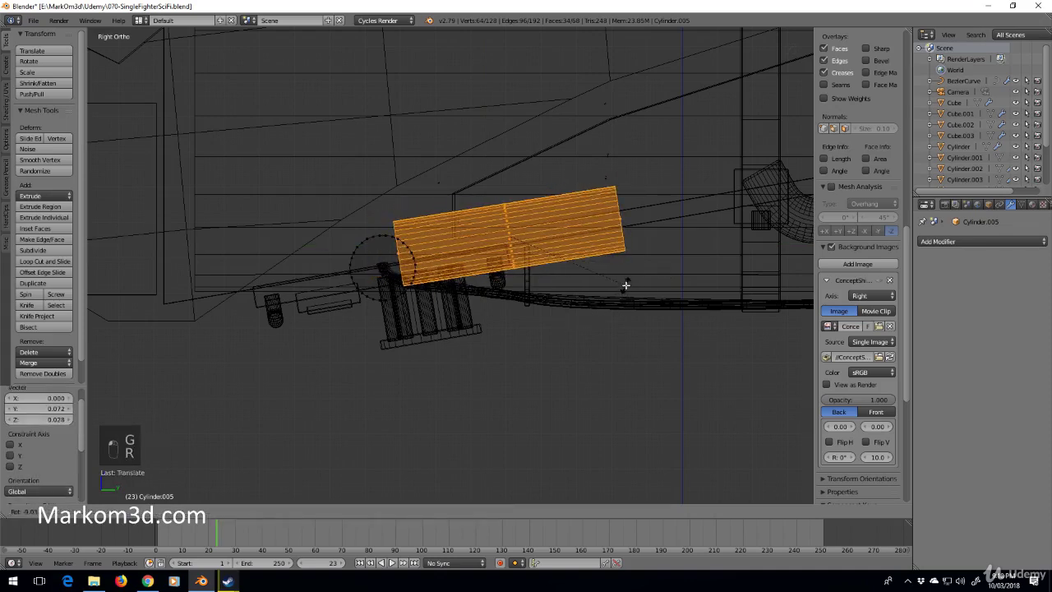
left_click(622, 287)
key("z")
middle_click_drag(619, 289, 468, 269)
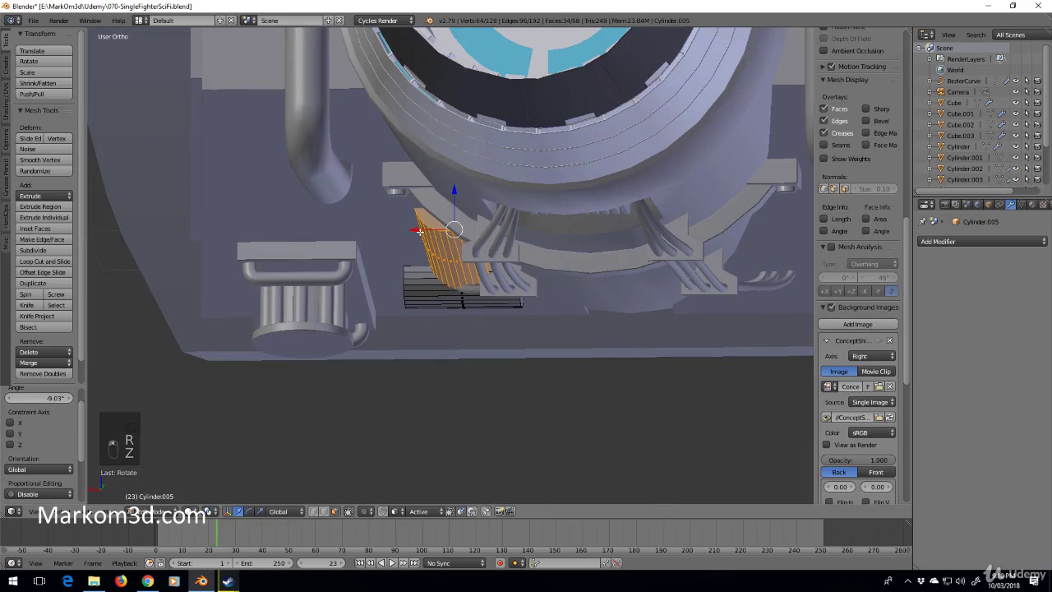
Step: Slide the housing along X over the cable ends and return to Object Mode
key("g")
key("x")
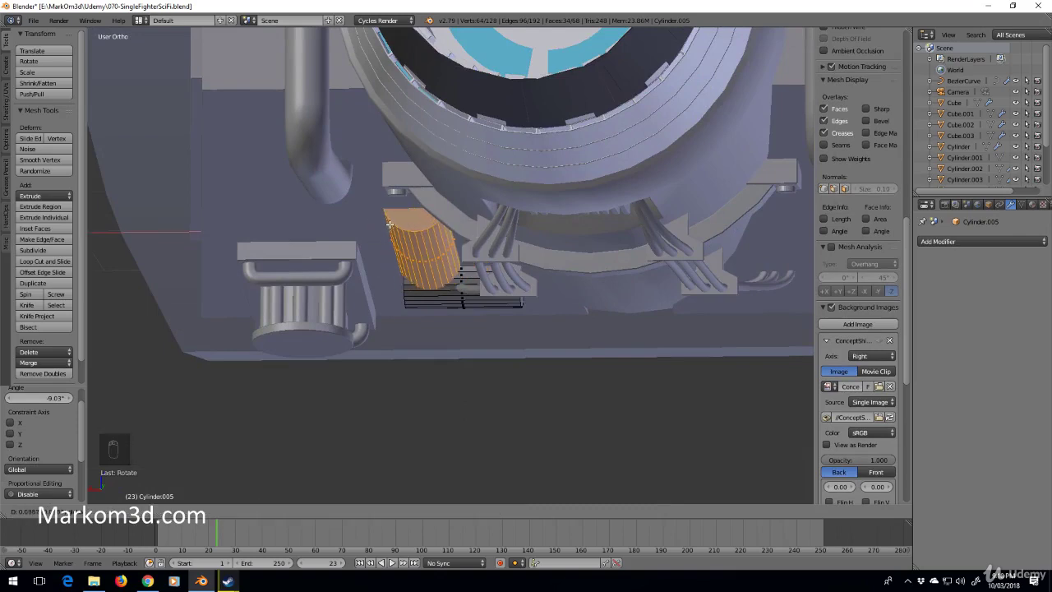
left_click(393, 224)
mouse_move(394, 223)
middle_mouse_down()
mouse_move(525, 182)
mouse_move(575, 213)
mouse_move(507, 224)
mouse_move(430, 256)
mouse_move(331, 262)
mouse_move(229, 262)
mouse_move(133, 232)
mouse_move(328, 238)
middle_mouse_up()
key("z")
key("z")
key("Tab")
Step: Add a Mirror modifier to the housing for a mirrored copy
left_click(968, 241)
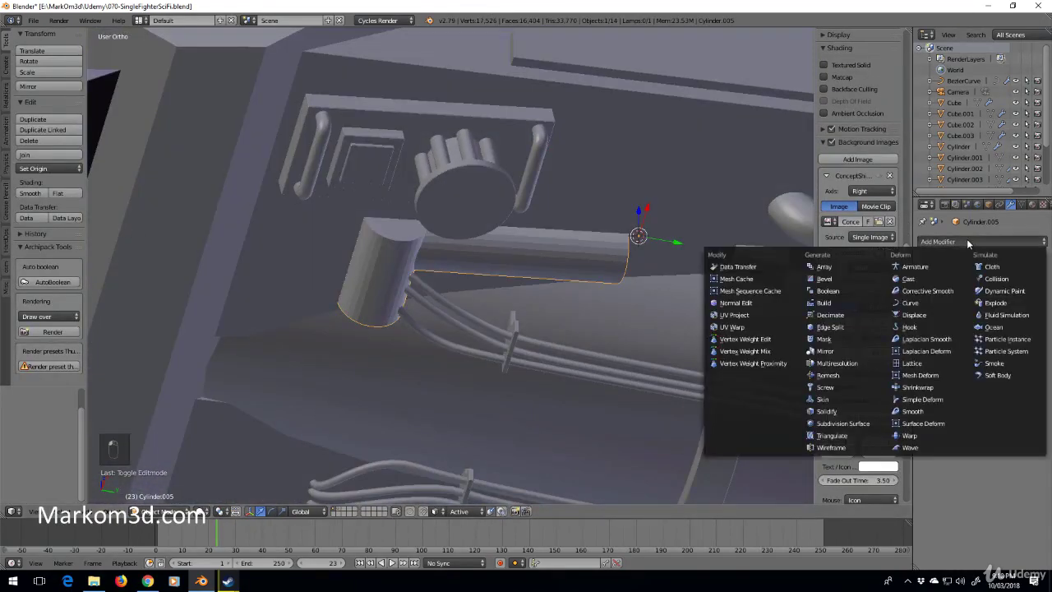
left_click(840, 352)
mouse_move(600, 347)
middle_mouse_down()
mouse_move(542, 351)
mouse_move(486, 337)
mouse_move(570, 274)
middle_mouse_up()
key("z")
key("z")
Step: Select the housing's end edge loop and slide it along the housing
key("Tab")
key("Tab")
key("Tab")
key("Tab")
scroll(486, 337, "up", 3)
right_click(570, 274)
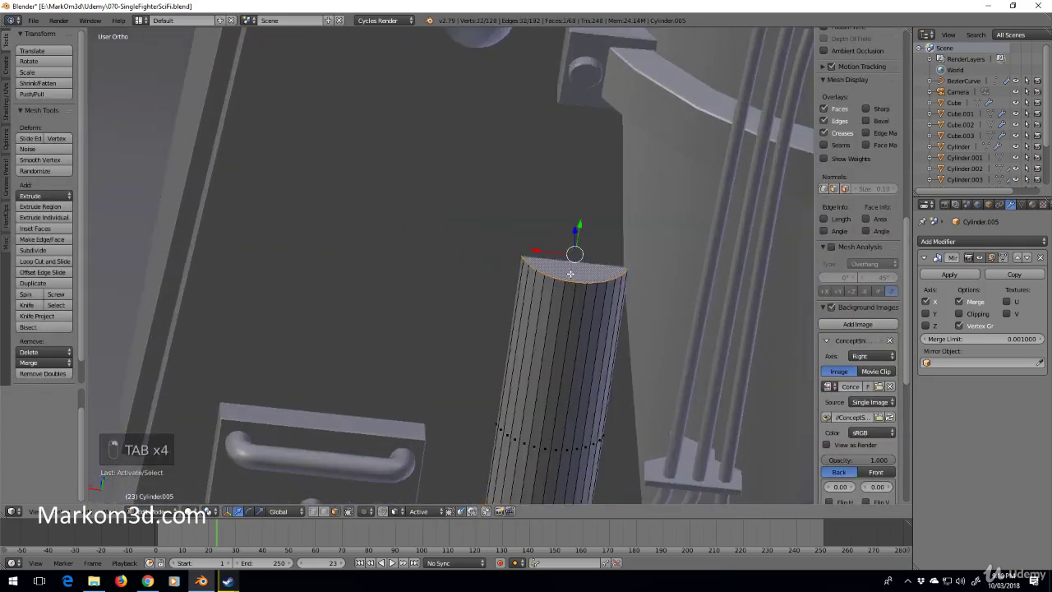
key("KP_3")
key("z")
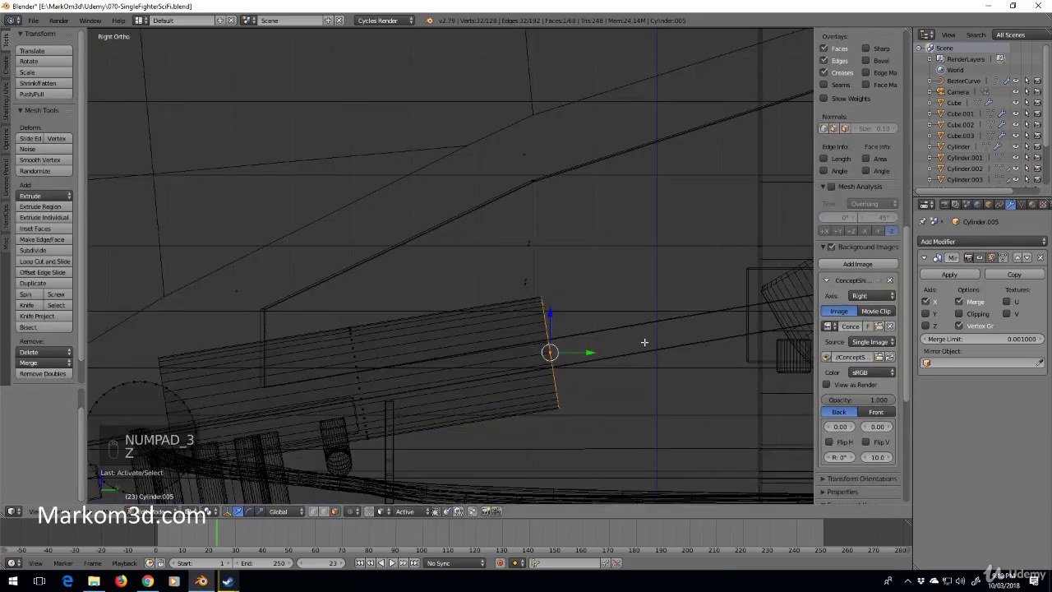
key("g")
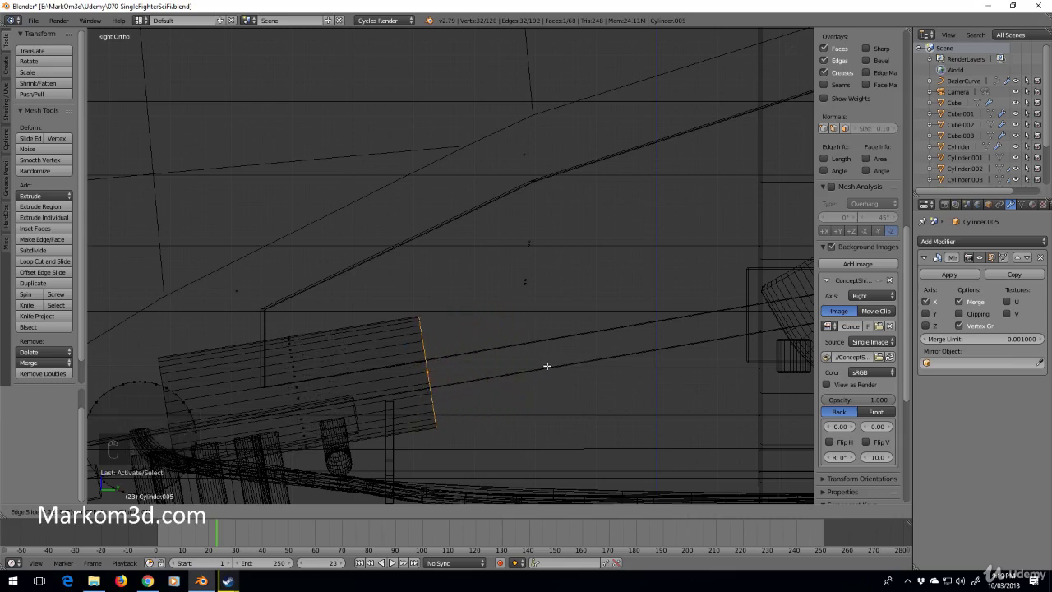
left_click(547, 365)
mouse_move(546, 365)
middle_mouse_down()
mouse_move(533, 368)
mouse_move(535, 347)
middle_mouse_up()
key("z")
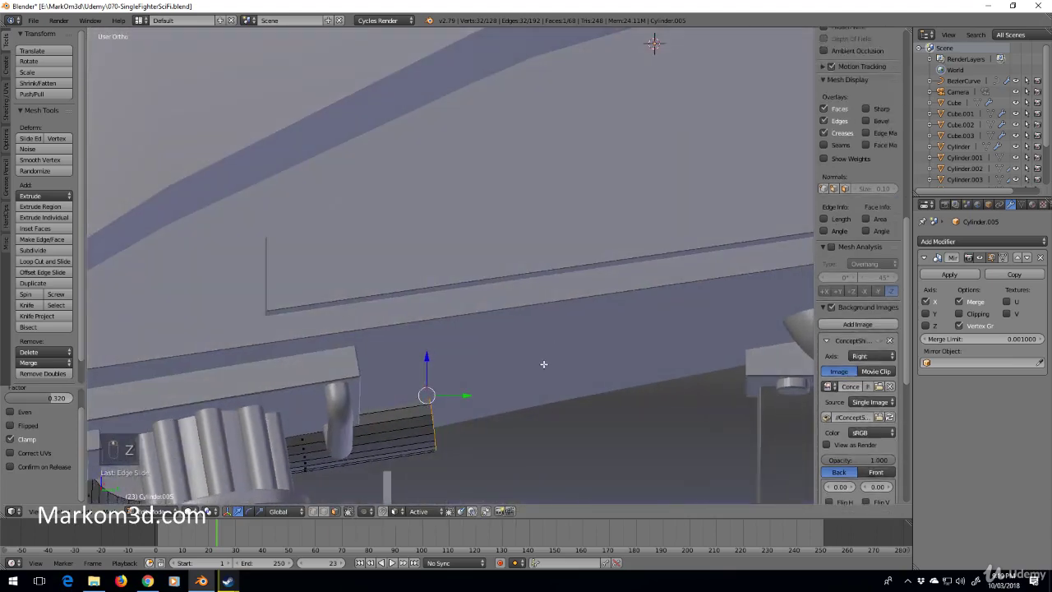
key("KP_3")
key("z")
Step: Test extruding the end upward and shrinking the tip, then undo it
key("e")
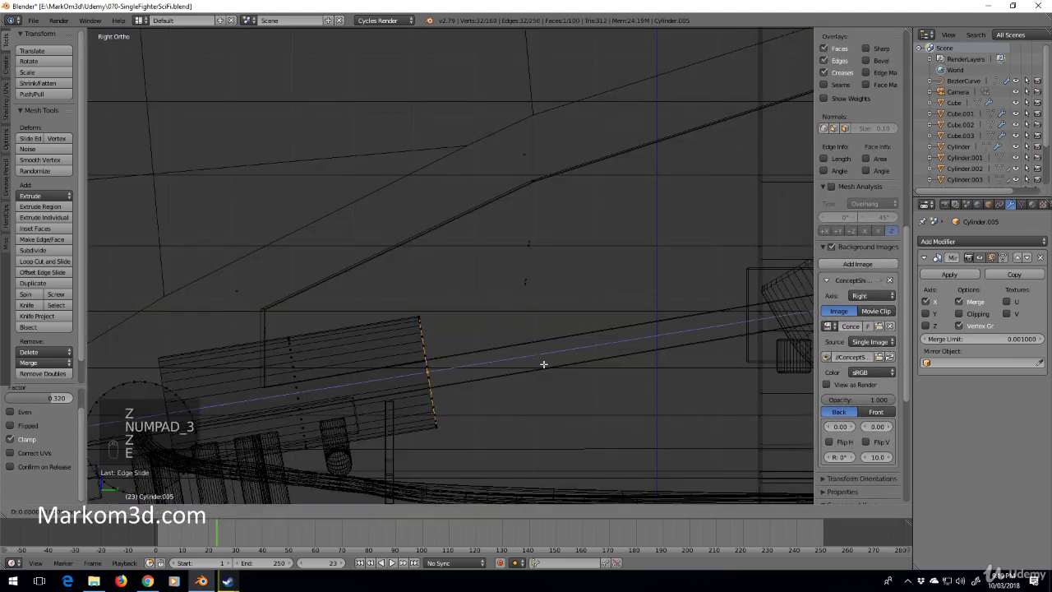
key("z")
left_click(676, 364)
key("z")
mouse_move(676, 364)
middle_mouse_down()
mouse_move(635, 349)
mouse_move(724, 332)
middle_mouse_up()
key("s")
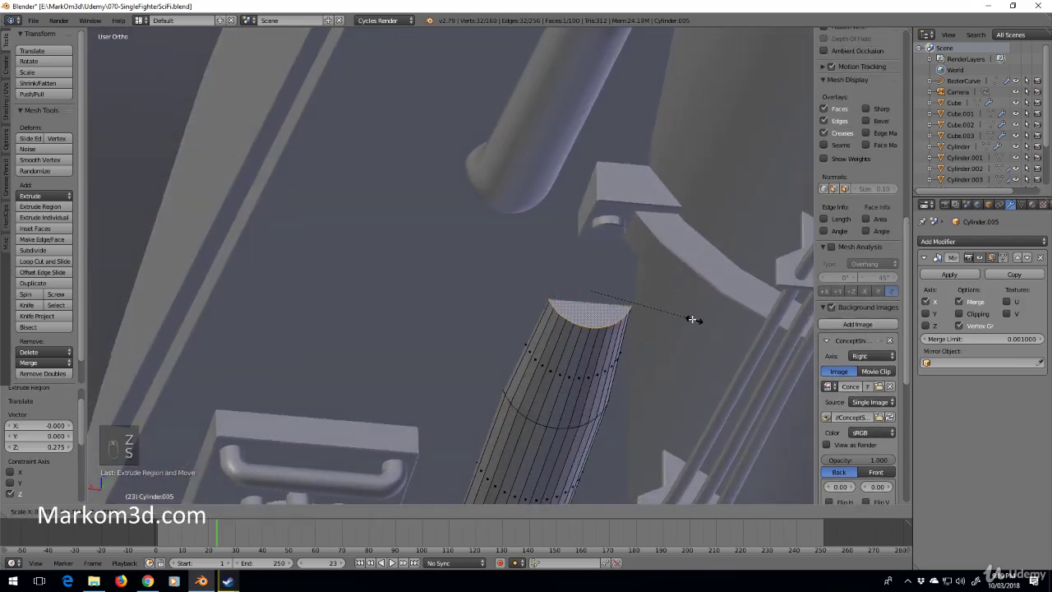
left_click(658, 318)
scroll(596, 336, "down", 3)
middle_click_drag(596, 337, 581, 329)
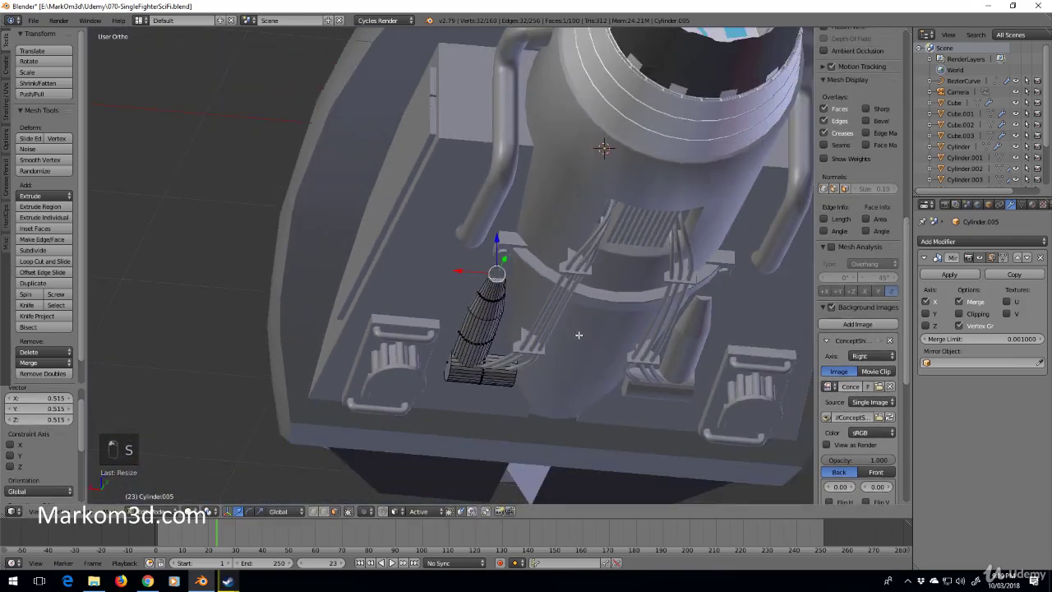
key("ctrl+z")
key("ctrl+z")
mouse_move(509, 343)
middle_mouse_down()
mouse_move(521, 296)
mouse_move(594, 304)
mouse_move(574, 285)
mouse_move(239, 390)
mouse_move(517, 277)
middle_mouse_up()
scroll(427, 312, "down", 2)
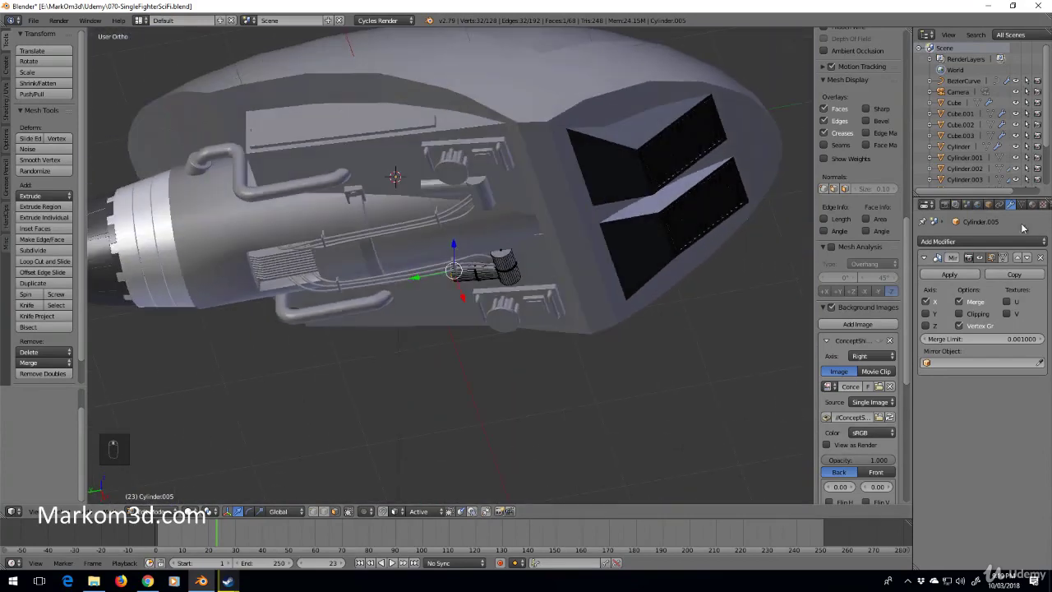
Step: Add a Bevel modifier limited to sharp-angled edges
left_click(973, 242)
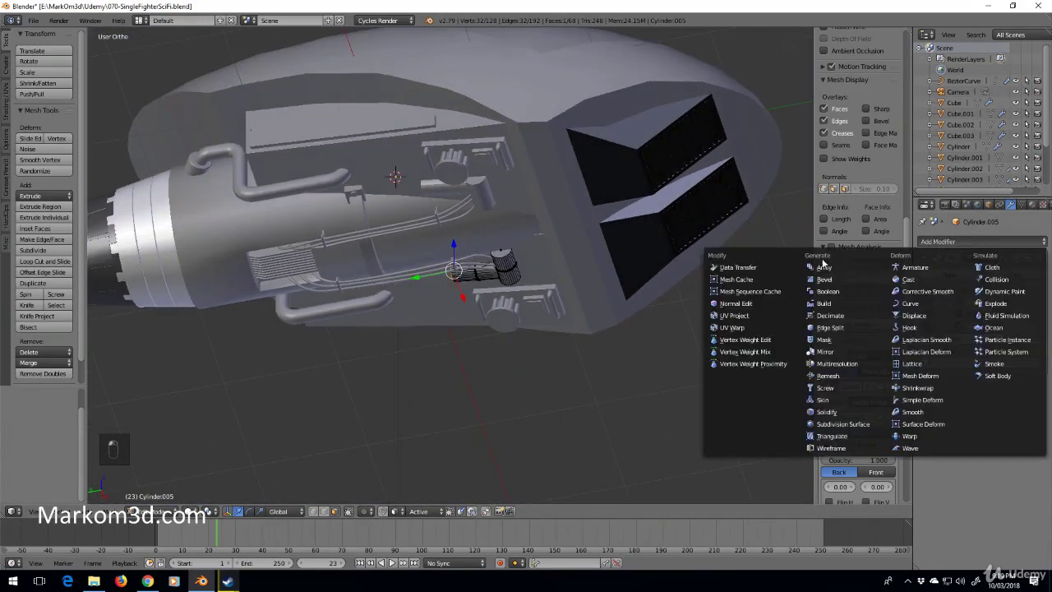
left_click(832, 280)
scroll(532, 287, "up", 3)
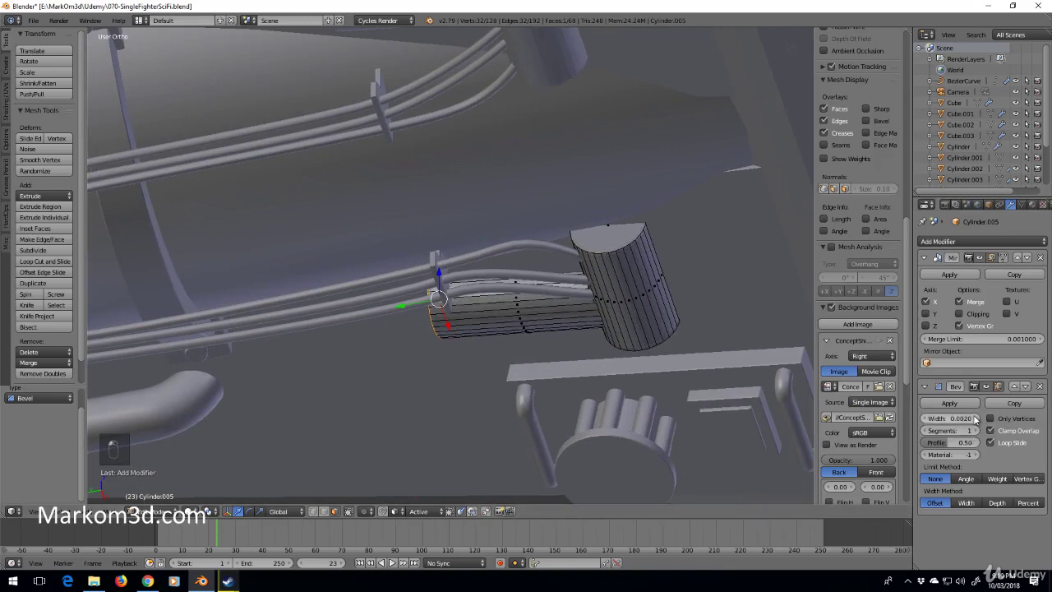
left_click(966, 478)
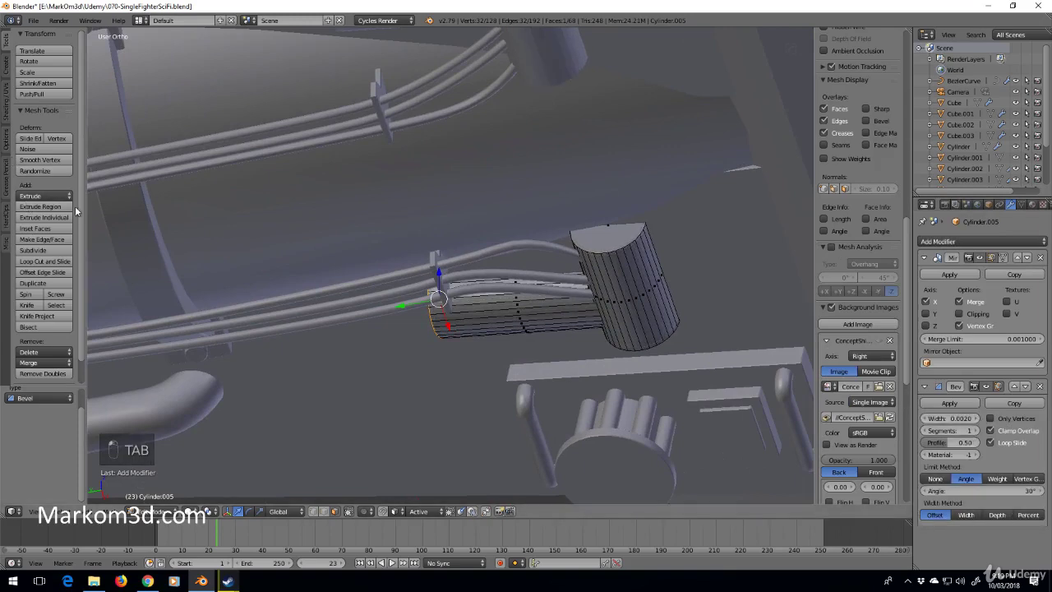
key("Tab")
Step: Apply smooth shading to the housing
left_click(31, 194)
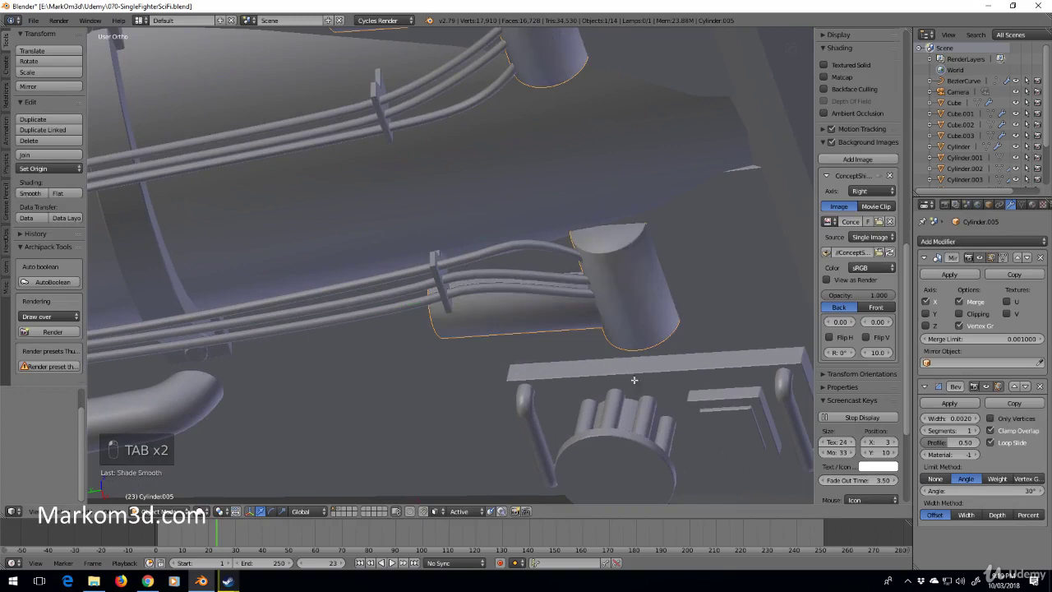
key("Tab")
key("Tab")
key("Tab")
key("z")
key("z")
middle_click_drag(662, 288, 580, 332, "shift")
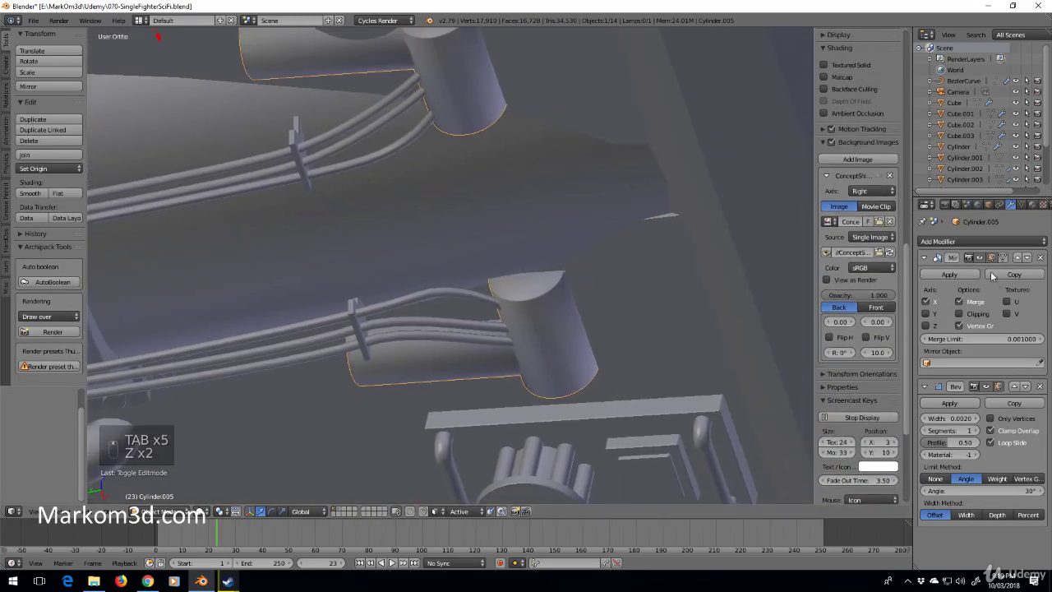
Step: Enable Auto Smooth at 30° in the mesh data and zoom in on the housing
left_click(1021, 206)
left_click(923, 274)
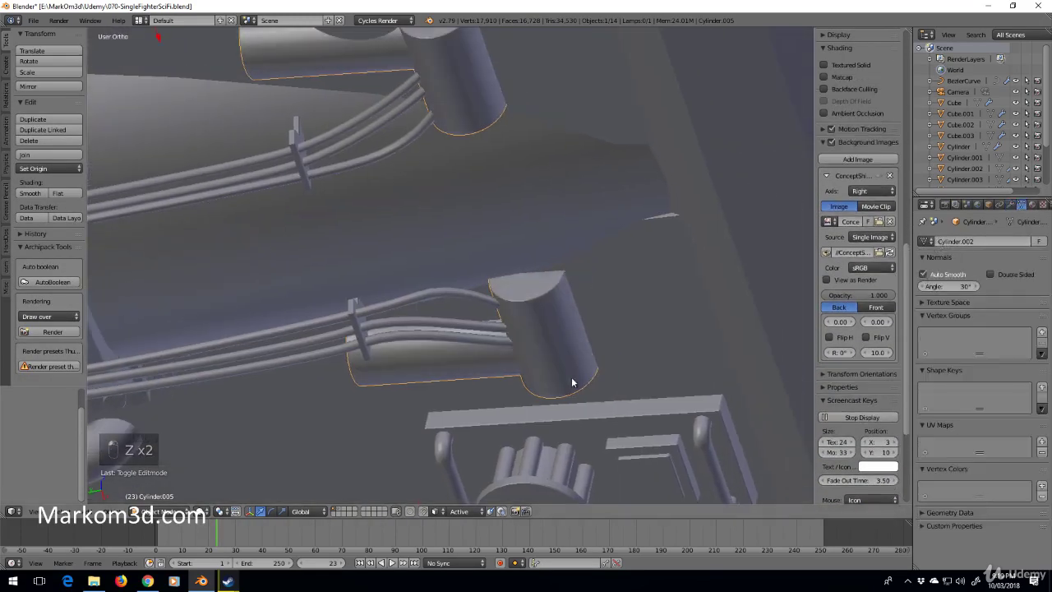
scroll(570, 382, "up", 3)
key("Tab")
key("Tab")
mouse_move(547, 366)
middle_mouse_down()
mouse_move(538, 374)
mouse_move(460, 326)
mouse_move(287, 371)
mouse_move(223, 422)
mouse_move(184, 420)
mouse_move(441, 396)
mouse_move(436, 361)
middle_mouse_up()
scroll(500, 433, "up", 2)
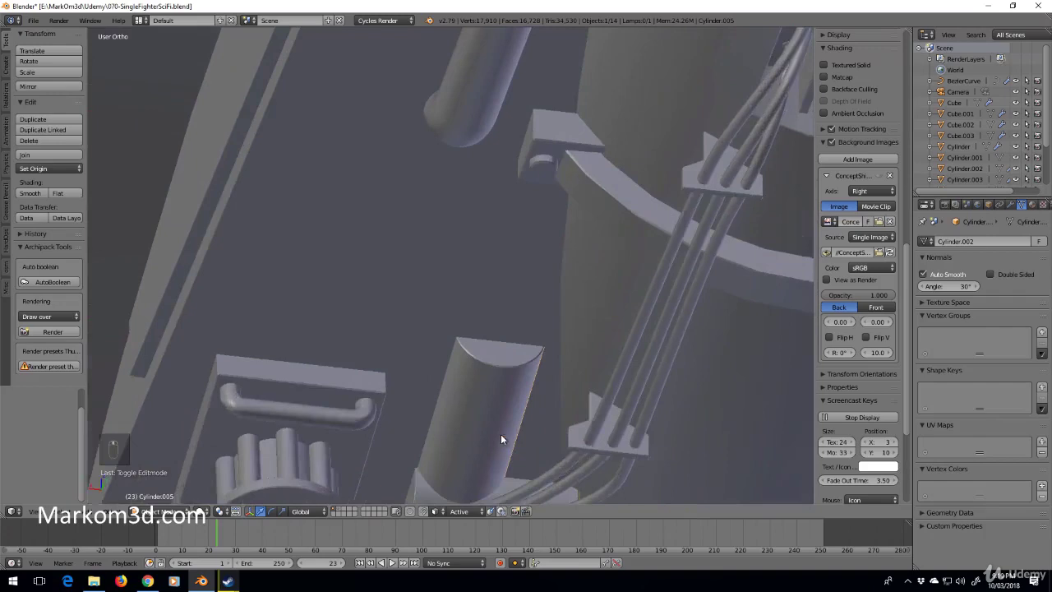
scroll(542, 246, "up", 1)
scroll(517, 342, "up", 1)
scroll(552, 403, "up", 3)
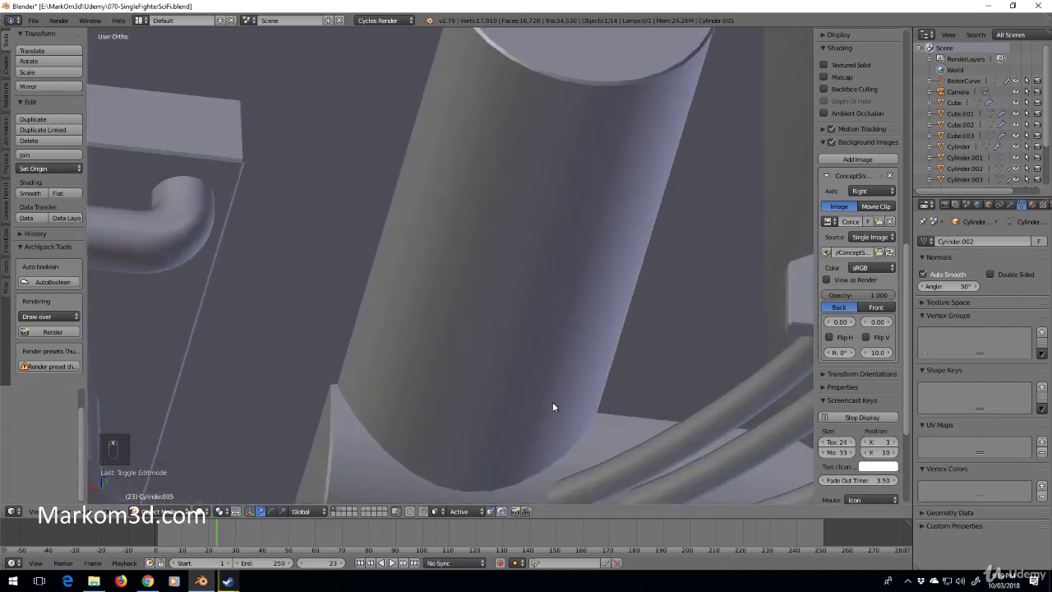
Step: In Edit Mode, select the housing's whole end circle from a side wireframe view
scroll(479, 265, "down", 2)
key("Tab")
right_click(474, 312)
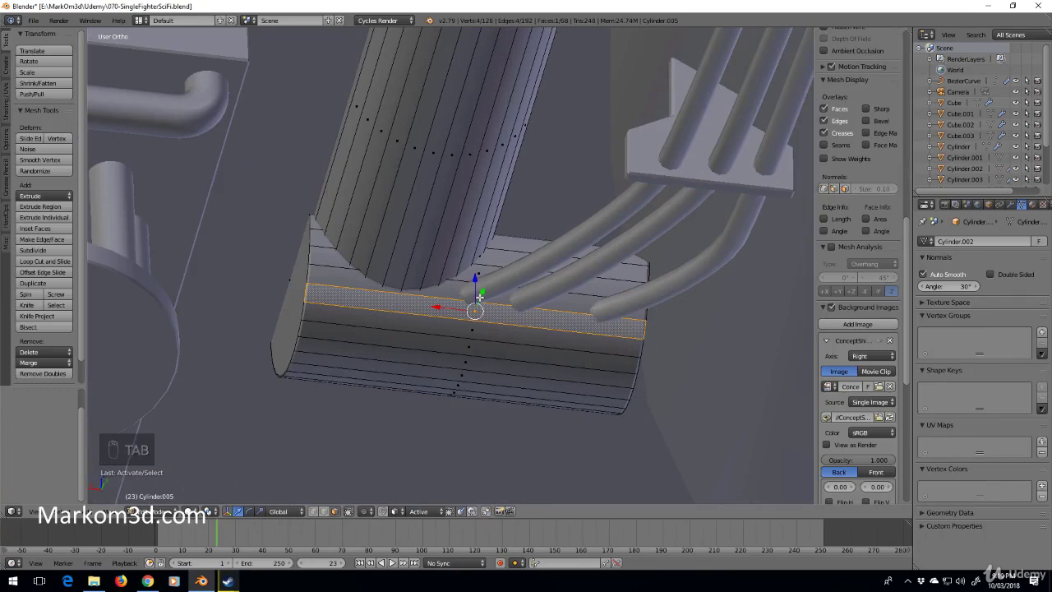
key("ctrl+KP_3")
key("z")
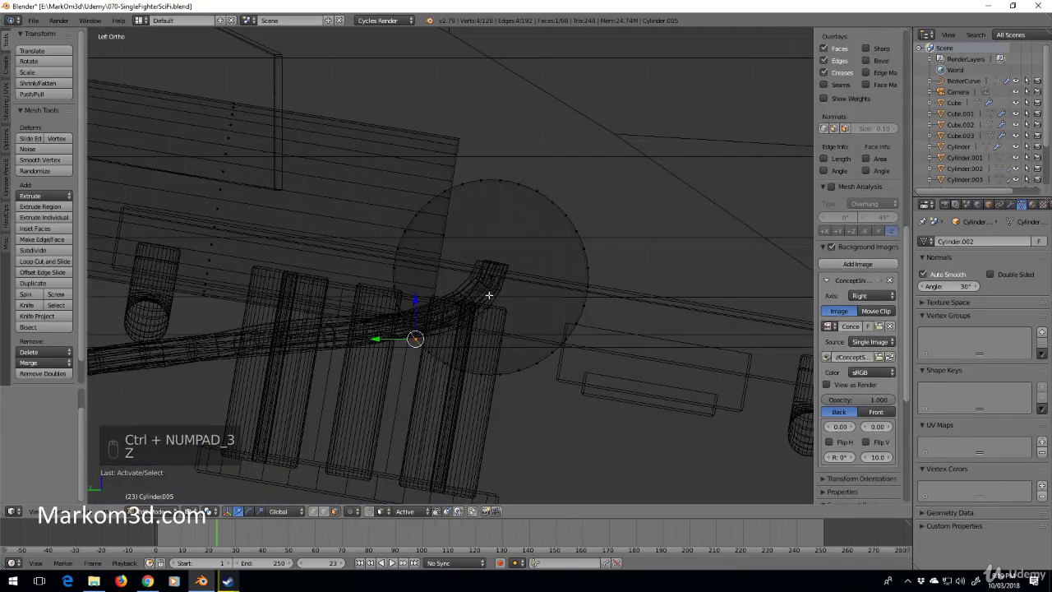
middle_click_drag(489, 294, 506, 298, "shift")
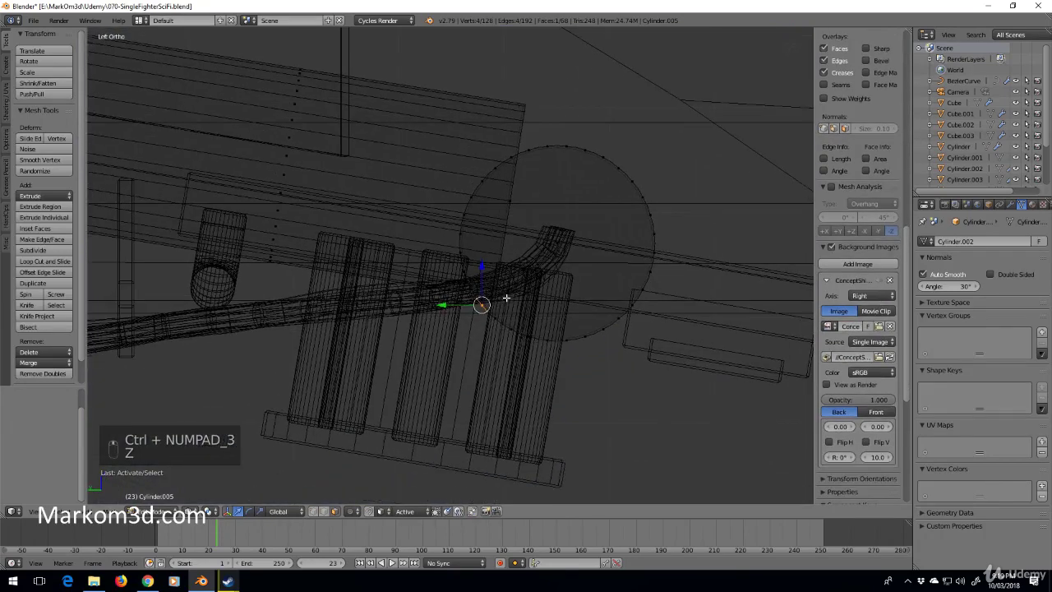
key("ctrl+l")
Step: Duplicate the end circle, scale it to 0.239 and rotate it 90° on Y
key("shift+d")
right_click(542, 349)
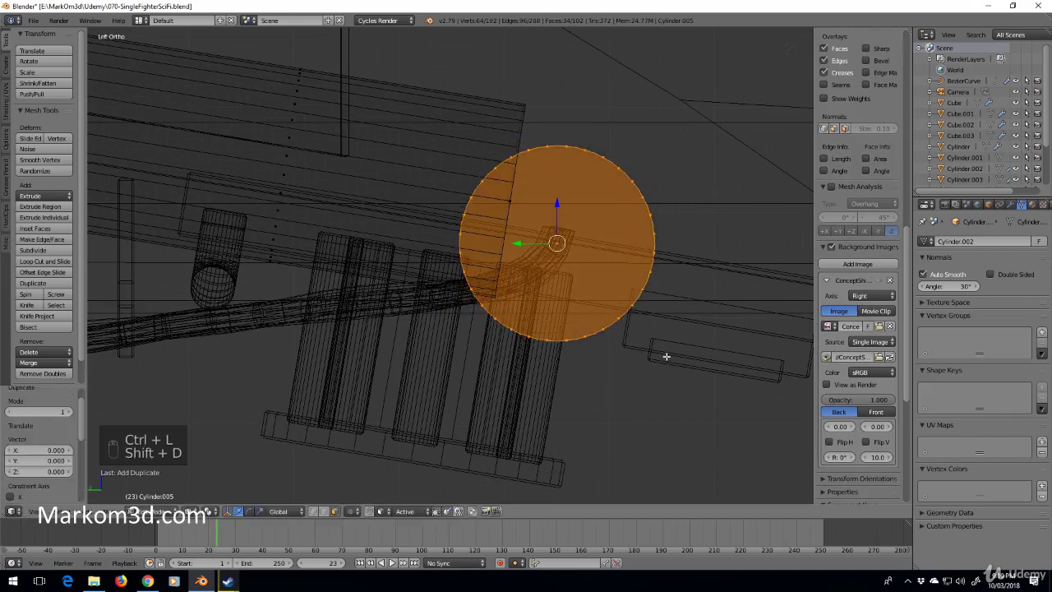
key("s")
left_click(587, 262)
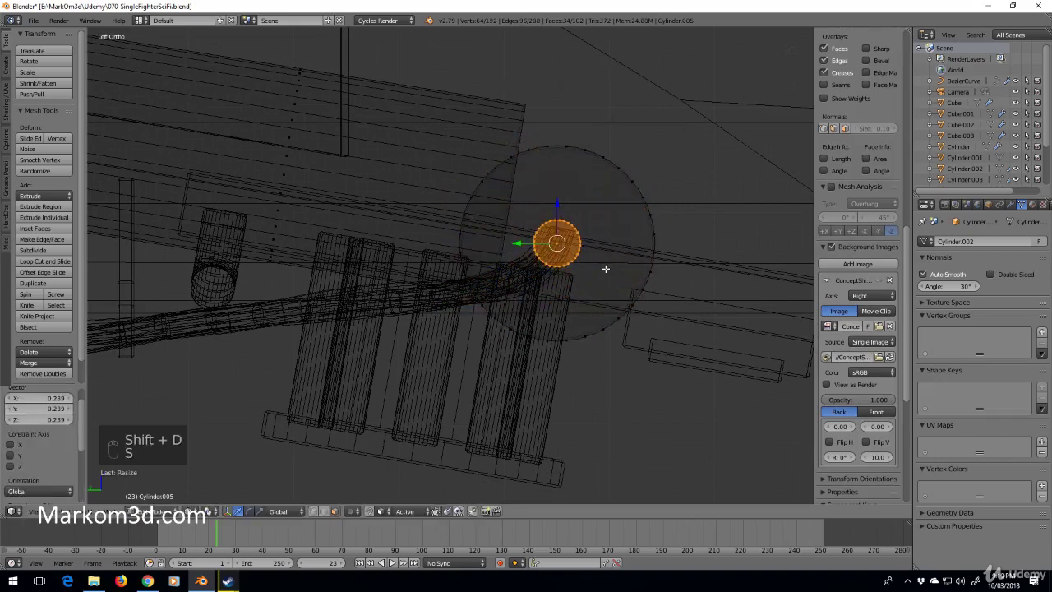
key("r")
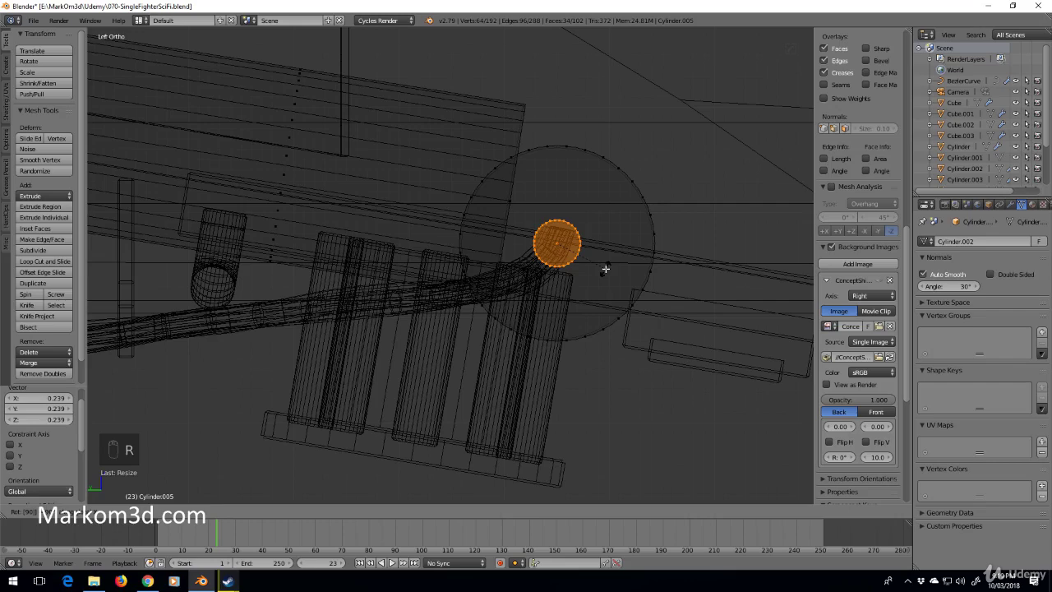
key("y")
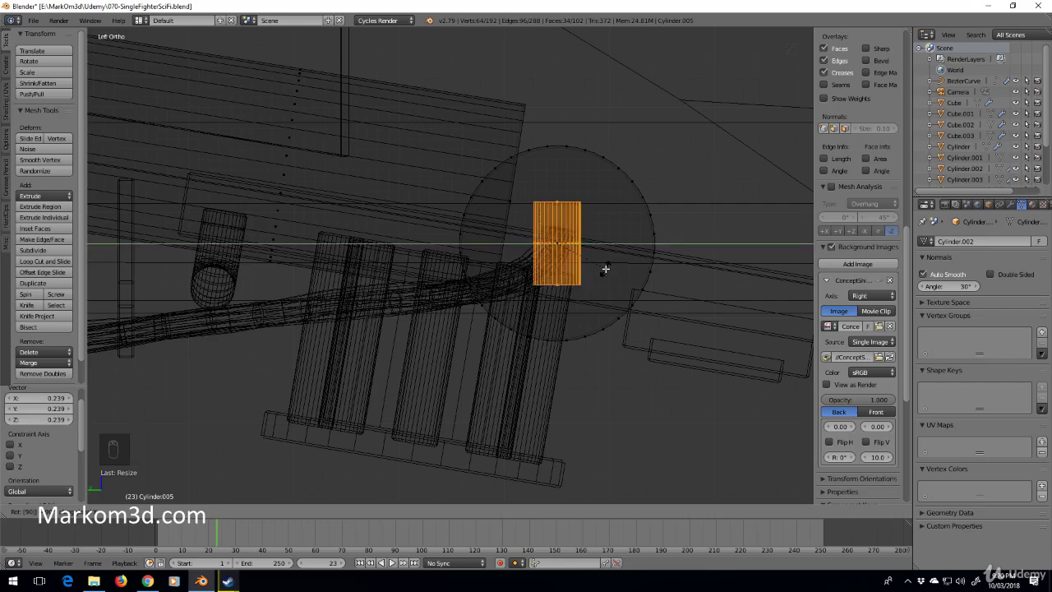
key("Return")
Step: Place the small disc over the cable end, tilted about 79° to match the cable
scroll(610, 267, "up", 4)
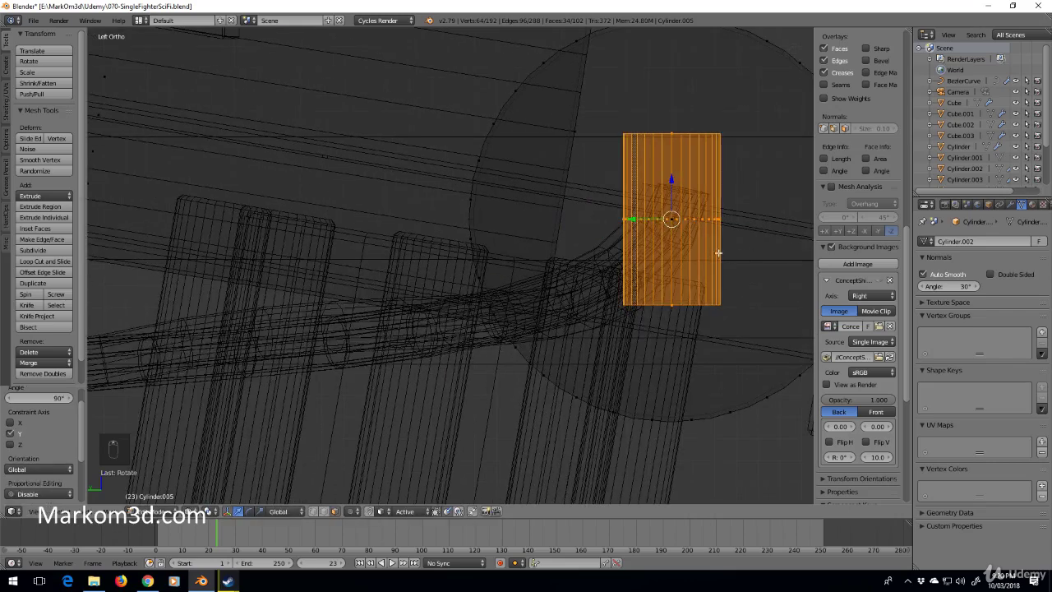
key("g")
left_click(575, 333)
key("r")
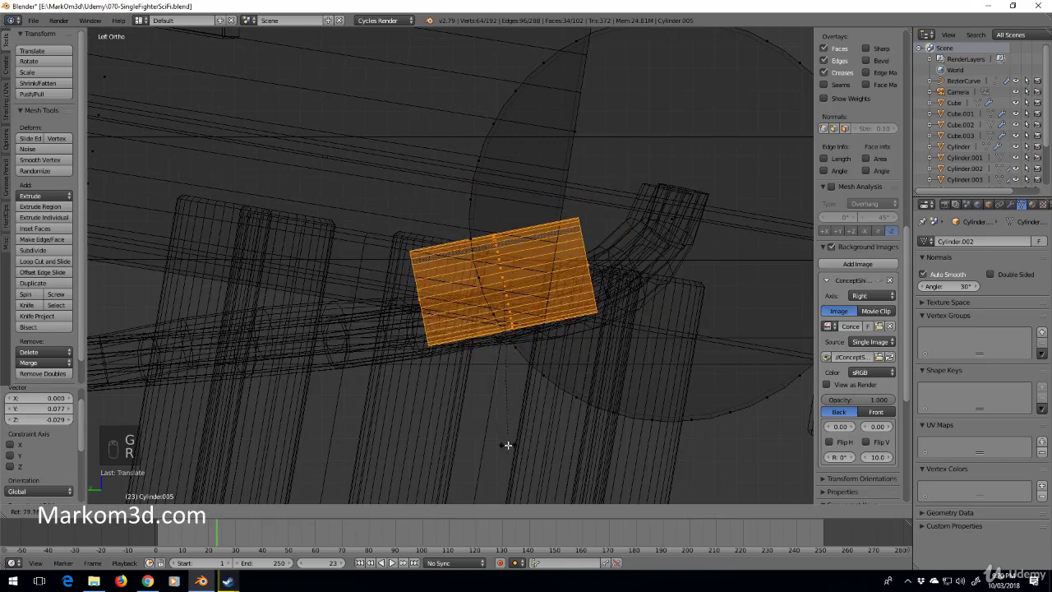
left_click(546, 425)
key("g")
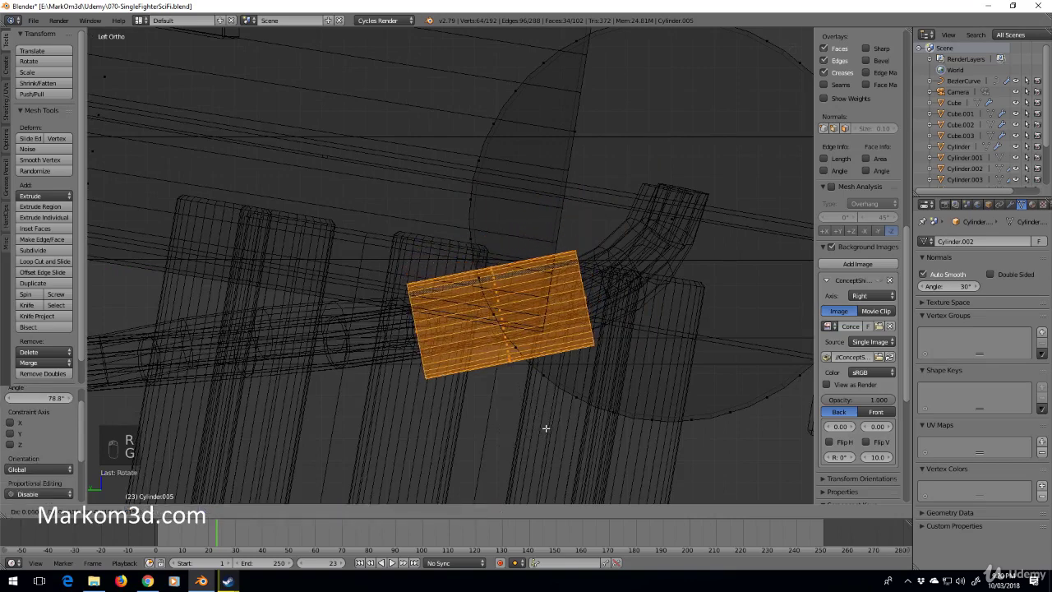
left_click(565, 420)
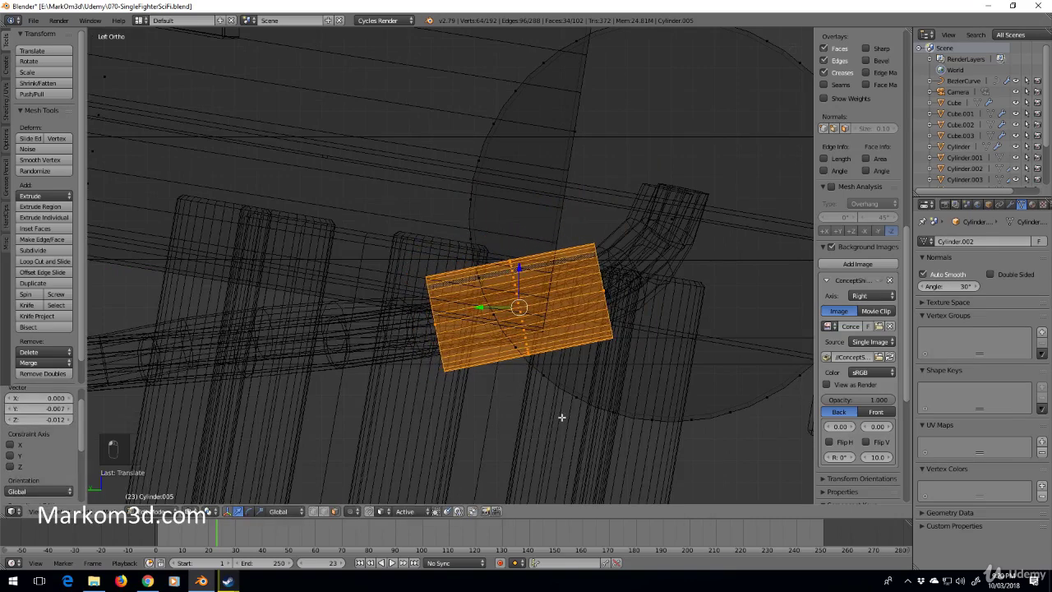
key("KP_3")
key("KP_1")
key("z")
key("ctrl+KP_1")
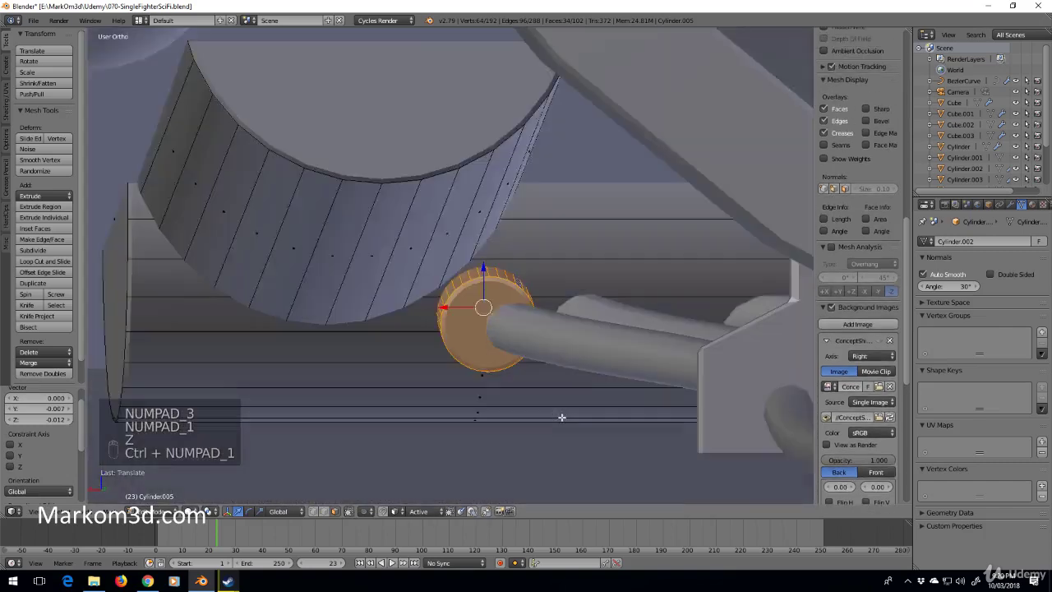
Step: Seat the ring around the cable end and check it from side and front views
key("g")
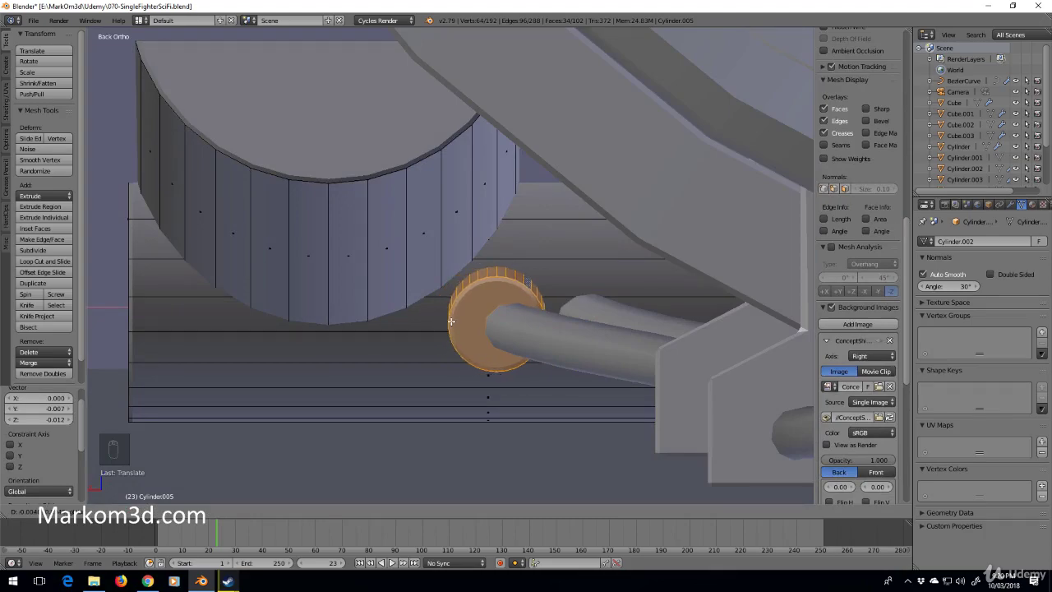
left_click(451, 321)
middle_click_drag(451, 321, 502, 299)
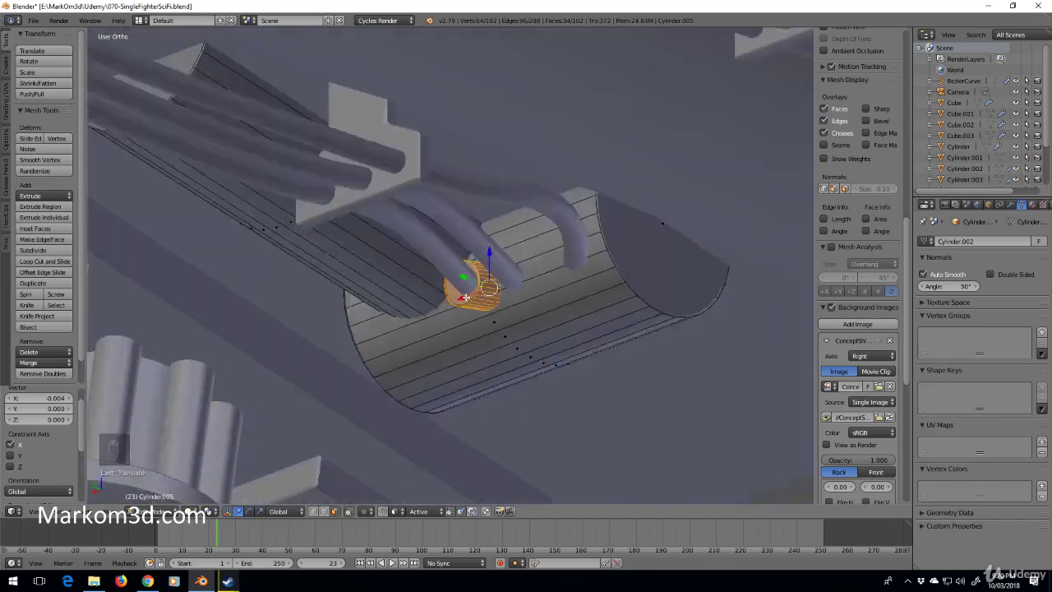
middle_click_drag(502, 298, 483, 295)
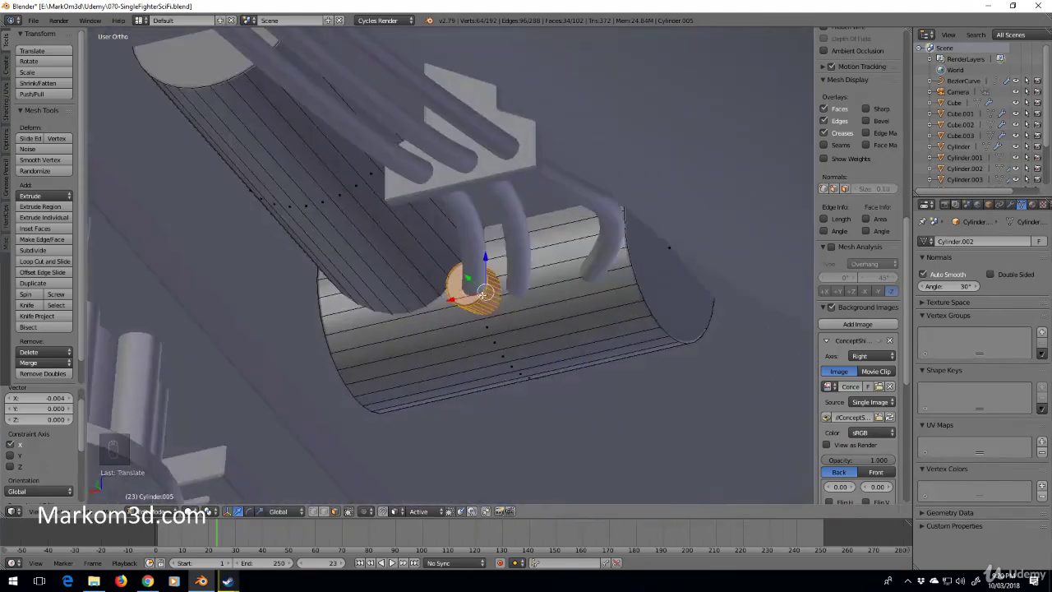
key("KP_3")
key("KP_1")
key("ctrl+KP_1")
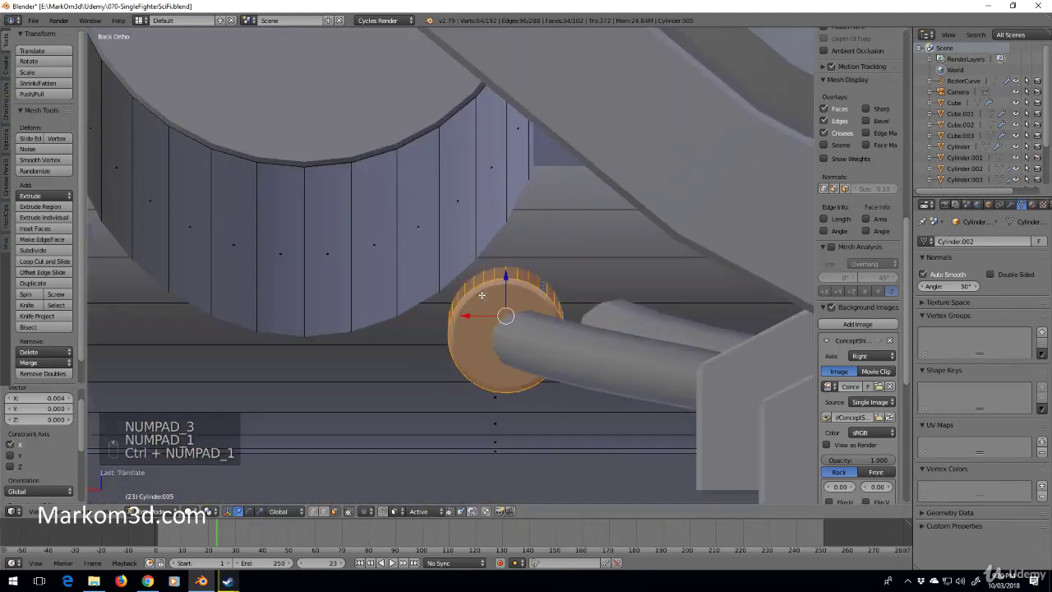
middle_click_drag(505, 314, 478, 310, "shift")
Step: Duplicate the ring twice along X to form a row of three rings
key("shift+d")
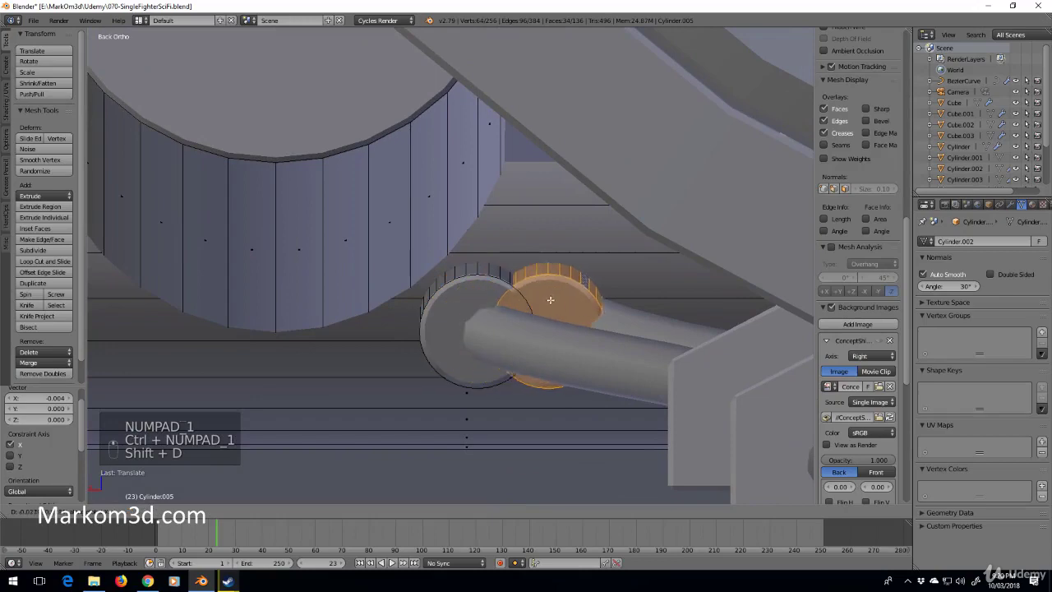
left_click(593, 298)
key("z")
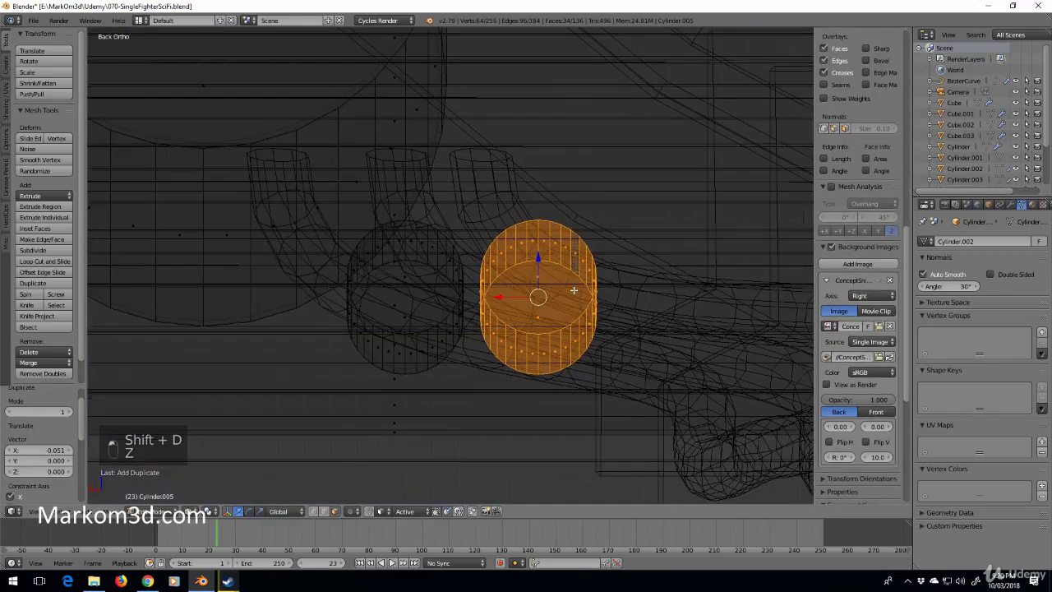
key("shift+d")
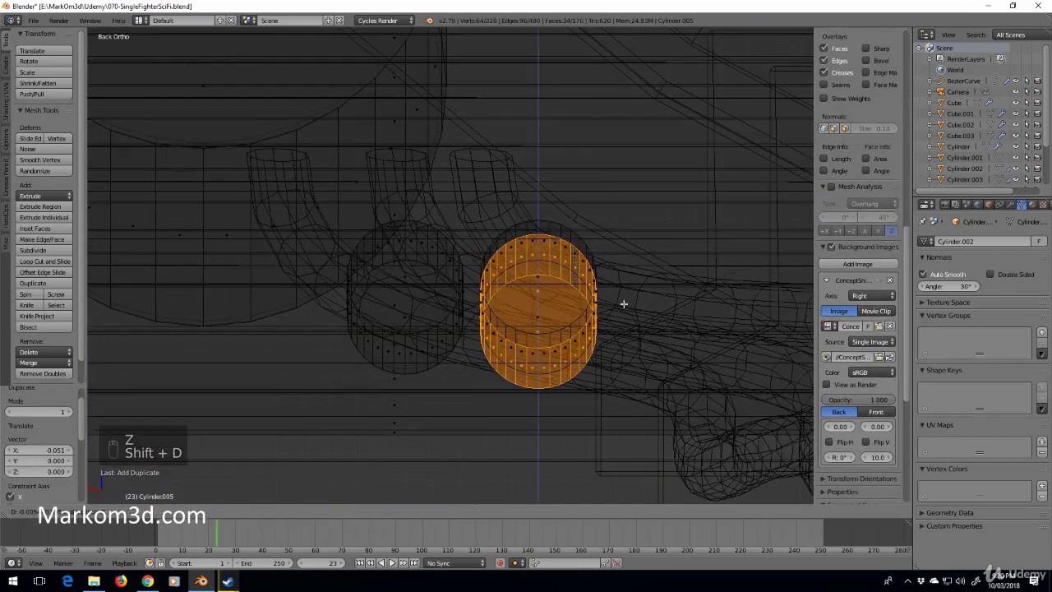
left_click(663, 300)
key("z")
scroll(574, 329, "down", 5)
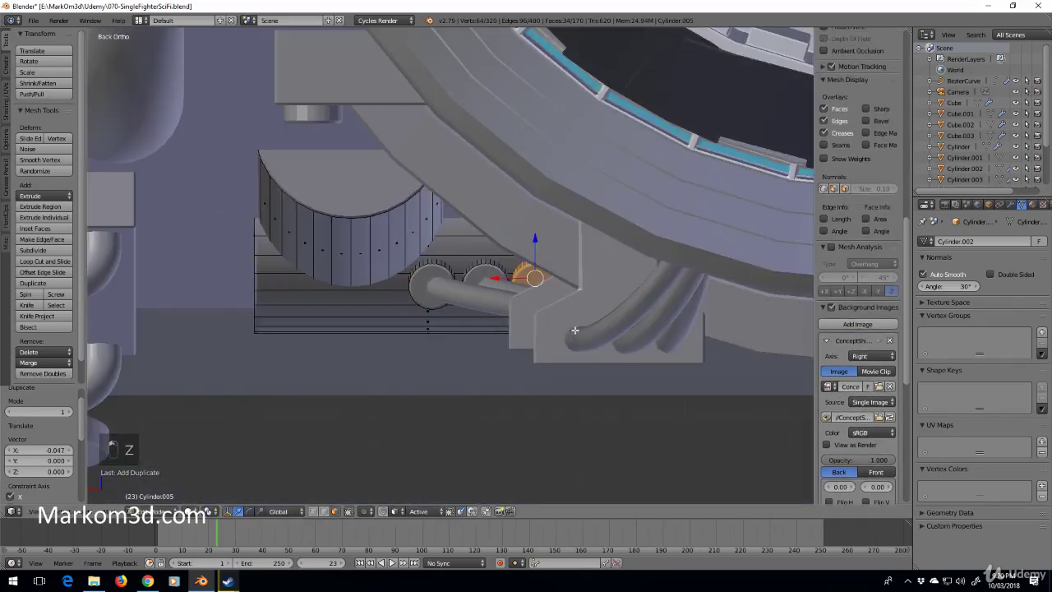
mouse_move(574, 330)
middle_mouse_down()
mouse_move(605, 333)
mouse_move(605, 312)
mouse_move(548, 313)
middle_mouse_up()
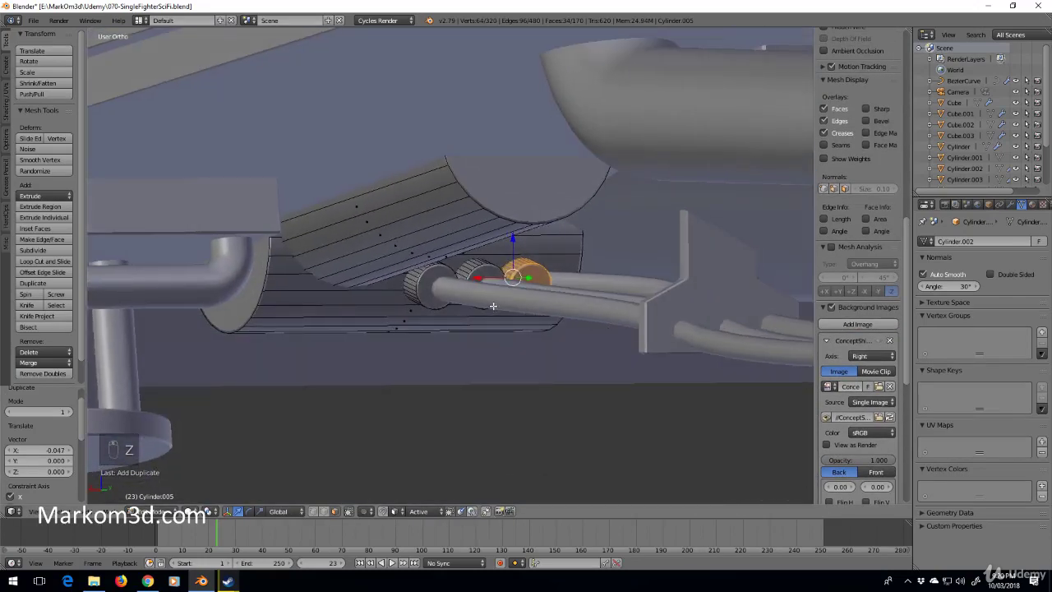
Step: In curve Edit Mode side wireframe, move a Bezier handle and undo the stray extrusion
key("Tab")
key("Tab")
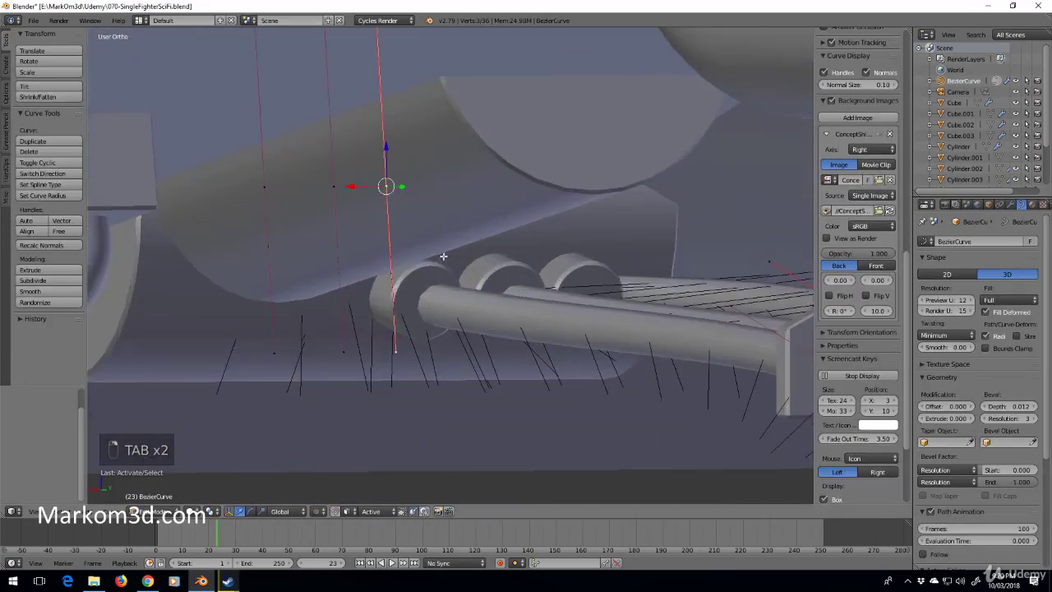
key("KP_3")
key("z")
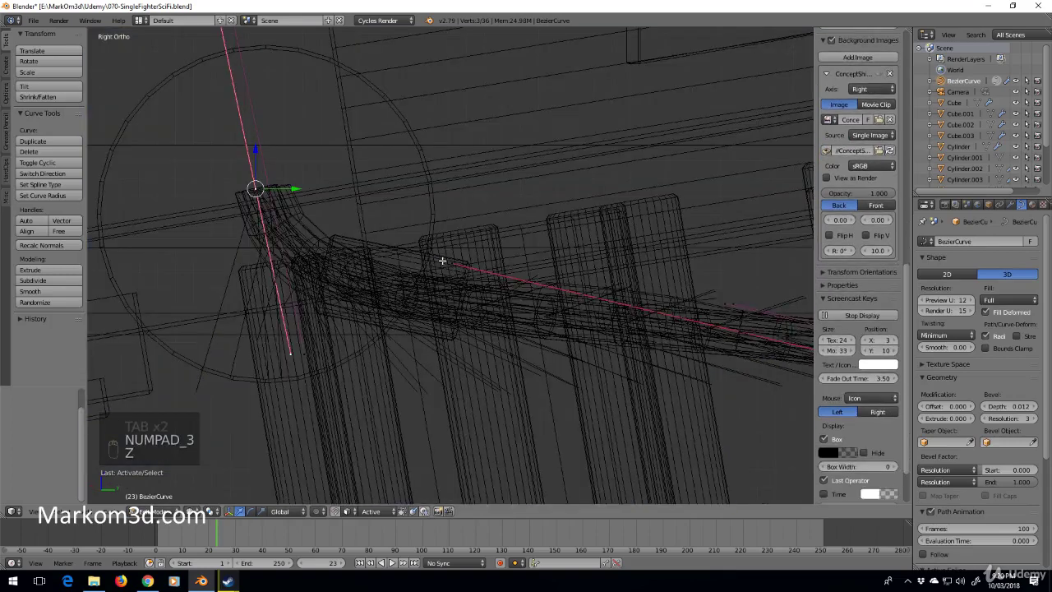
key("g")
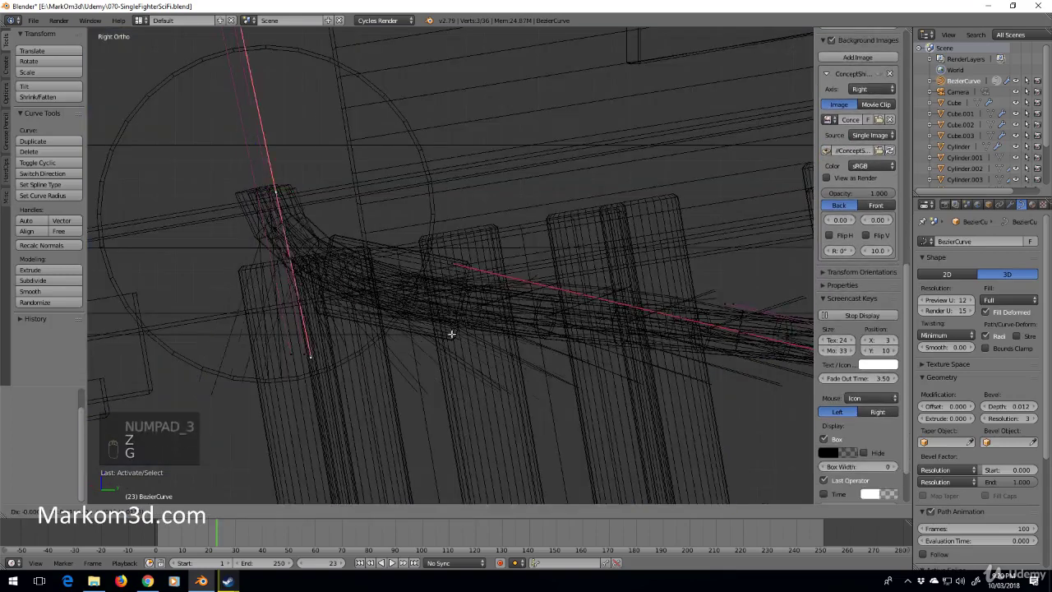
left_click(563, 375)
key("ctrl+z")
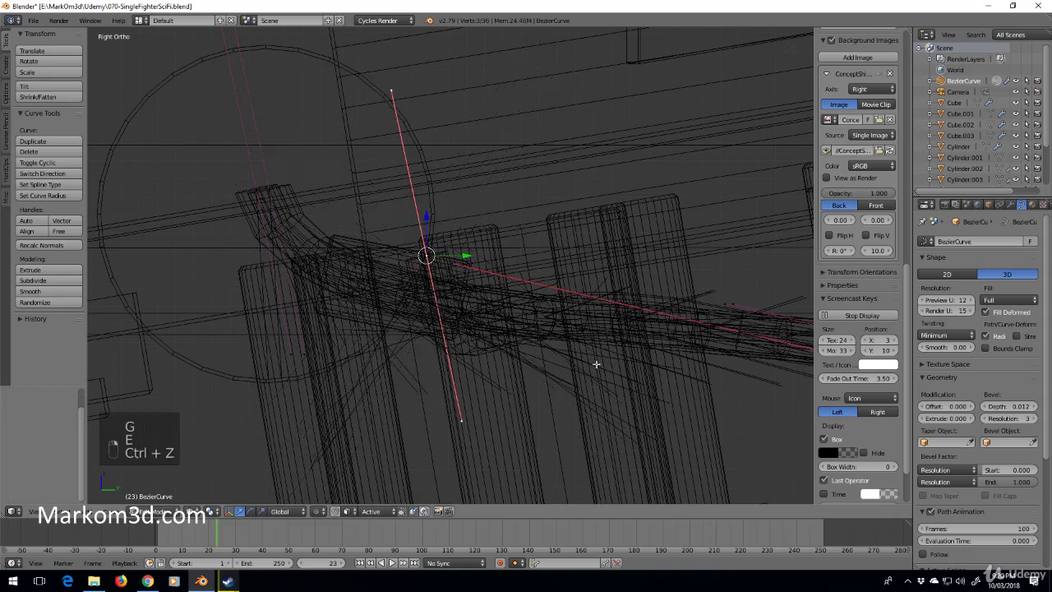
Step: Rotate the first cable's end handle toward horizontal, shorten it and reposition it
key("r")
left_click(614, 156)
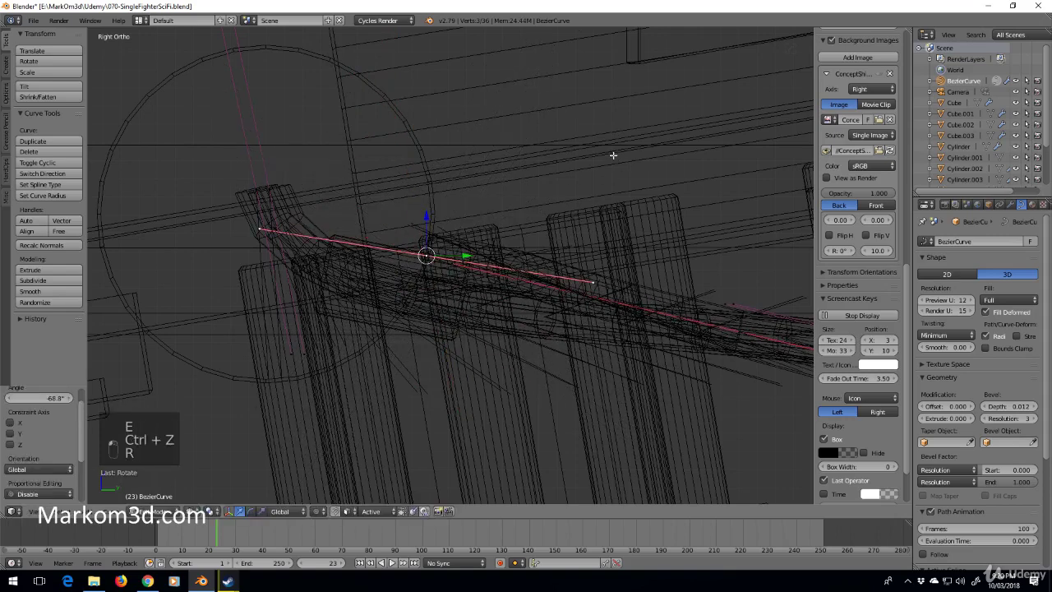
key("s")
left_click(558, 298)
key("g")
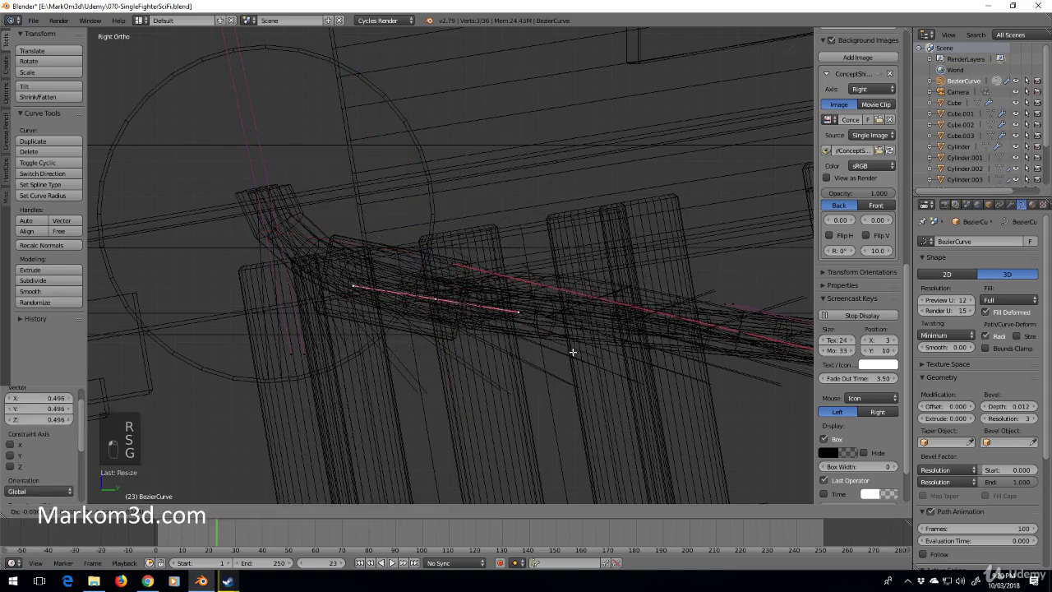
left_click(578, 359)
key("r")
key("g")
left_click(571, 358)
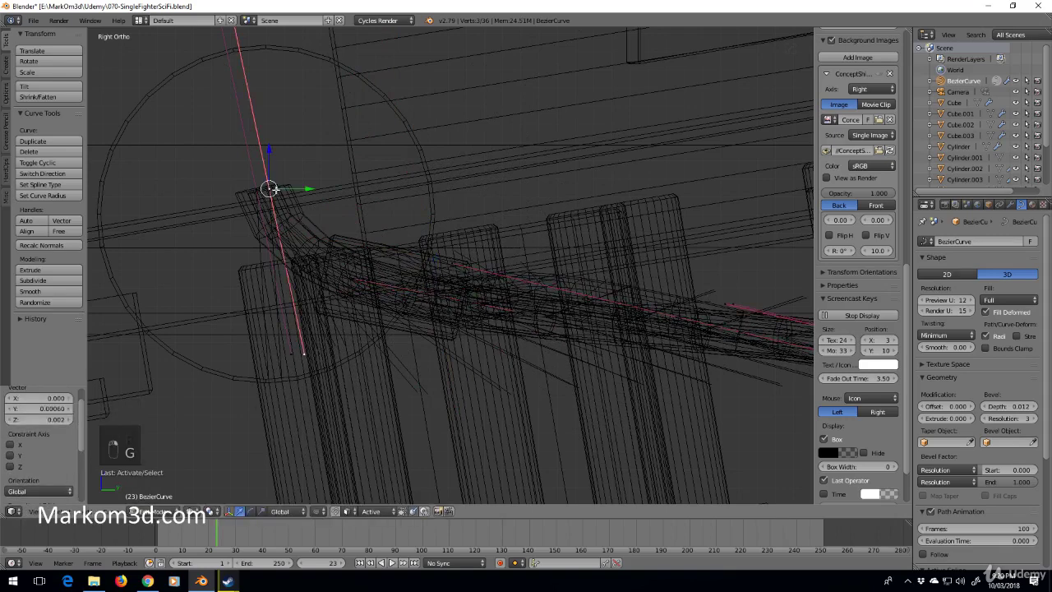
Step: Shorten the next cable's Bezier handle, reposition it and tilt it diagonally
key("s")
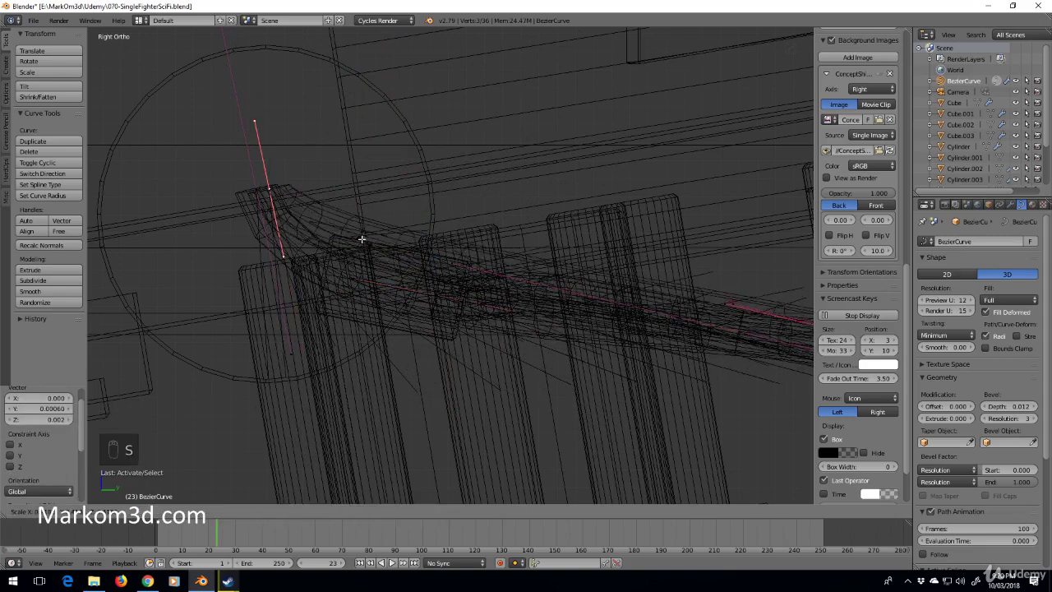
left_click(336, 220)
key("g")
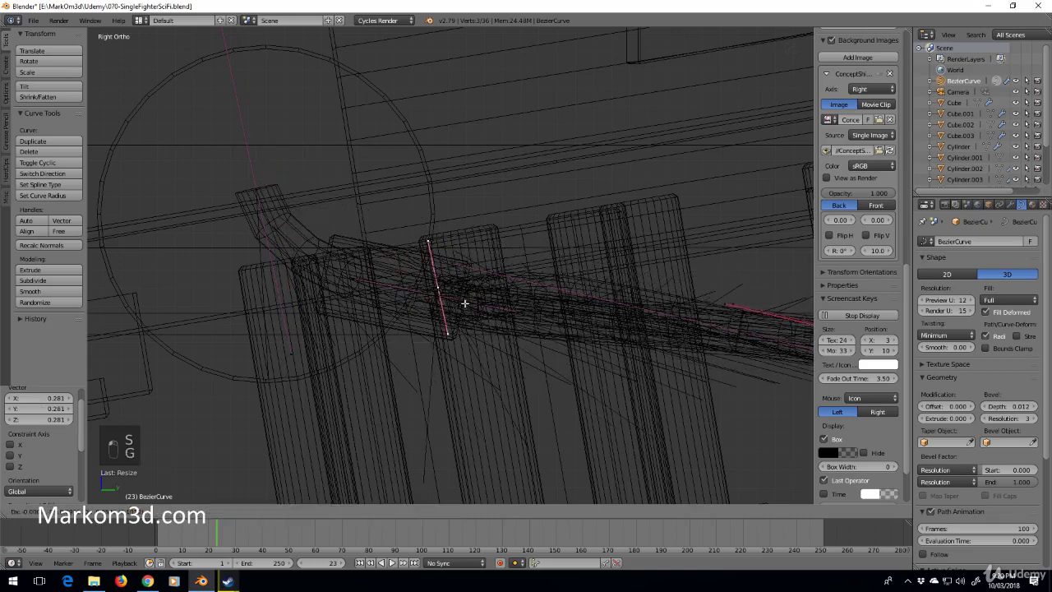
left_click(467, 307)
key("r")
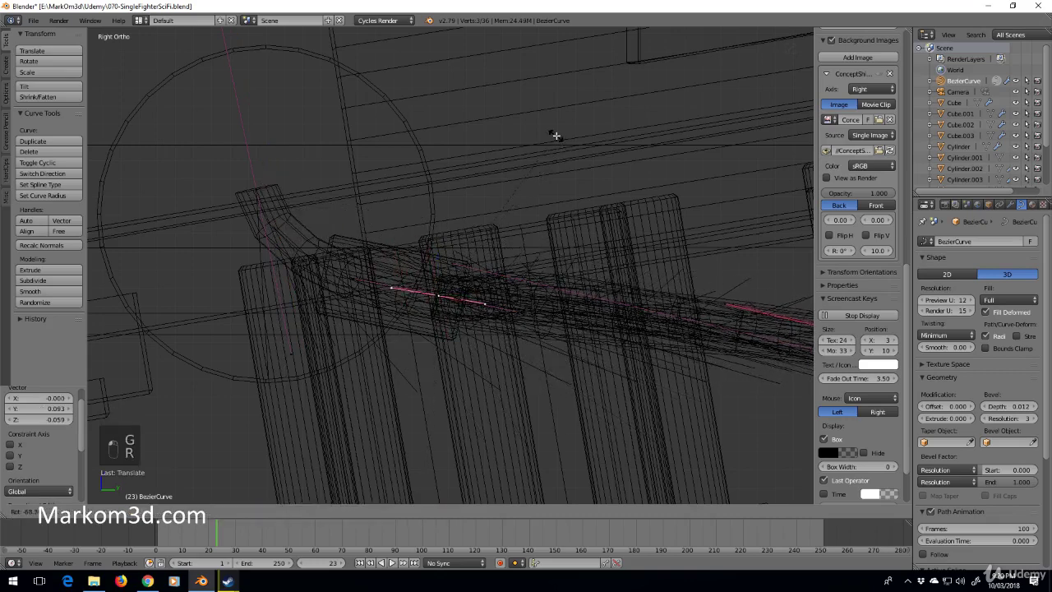
left_click(557, 137)
Step: Pull a cable end point toward the housing with a shorter, near-horizontal handle
key("g")
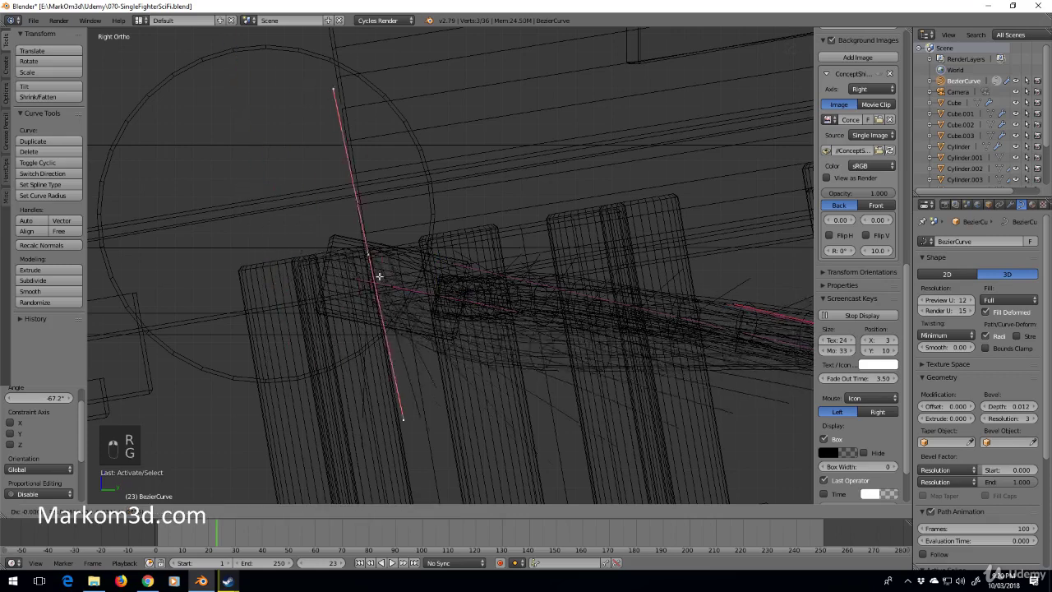
left_click(404, 270)
key("r")
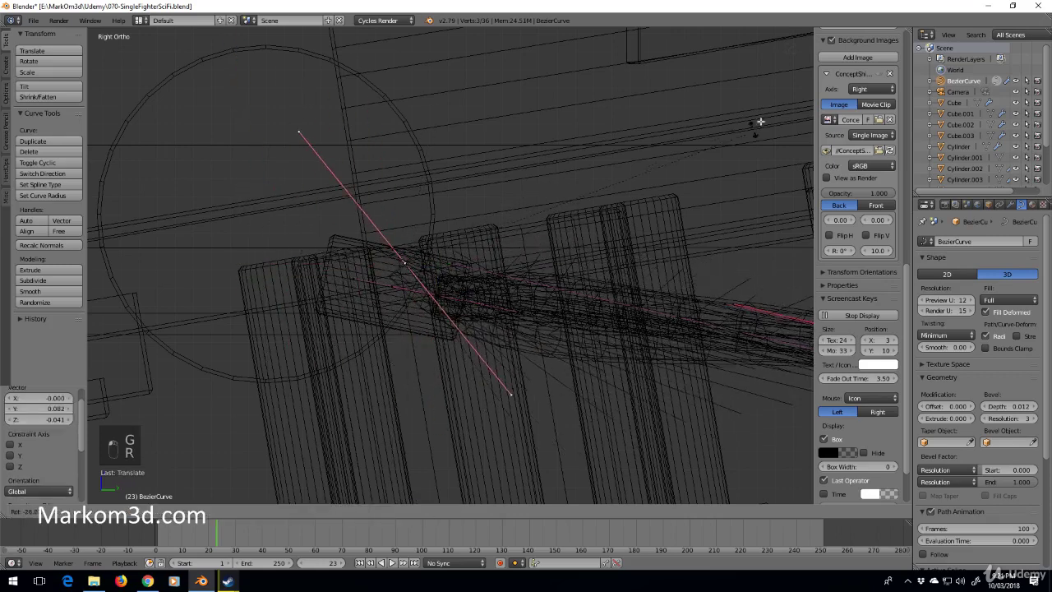
left_click(587, 430)
key("s")
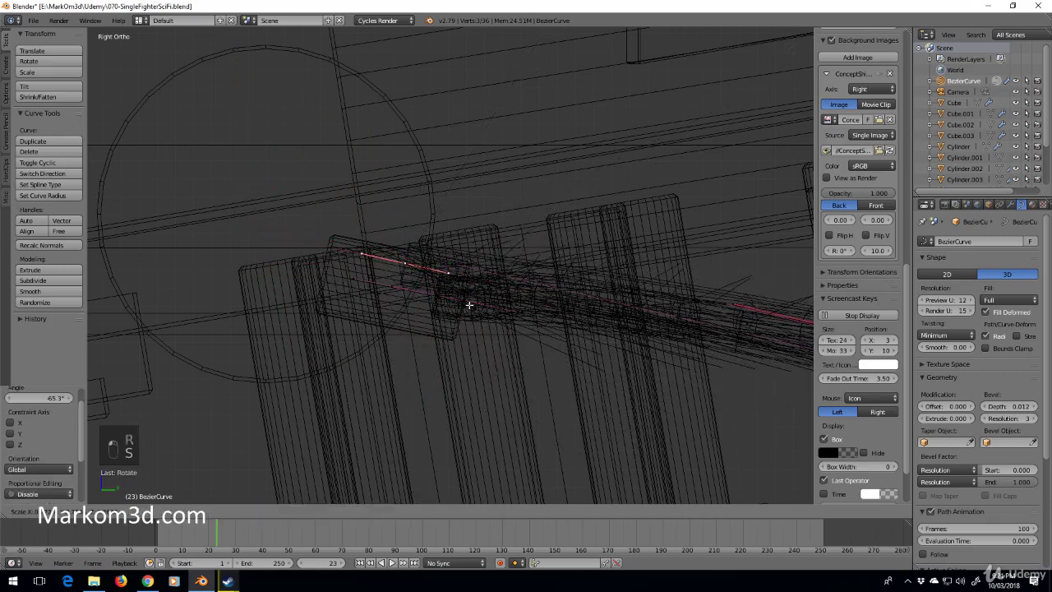
left_click(468, 305)
Step: In solid shading, slide the cable end points along X toward their rings
key("g")
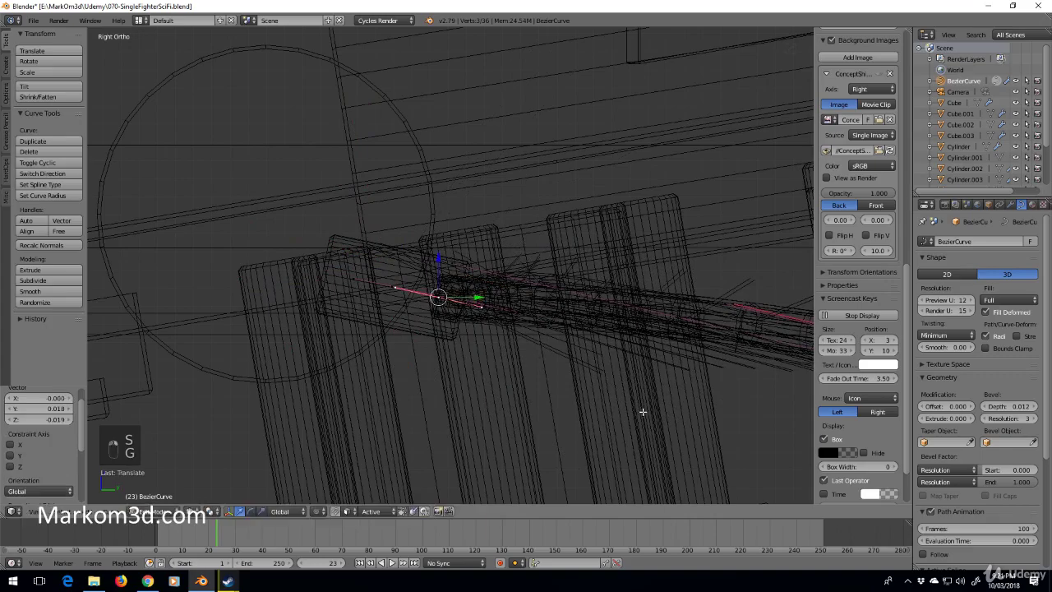
mouse_move(642, 411)
middle_mouse_down()
mouse_move(521, 415)
mouse_move(435, 311)
middle_mouse_up()
key("z")
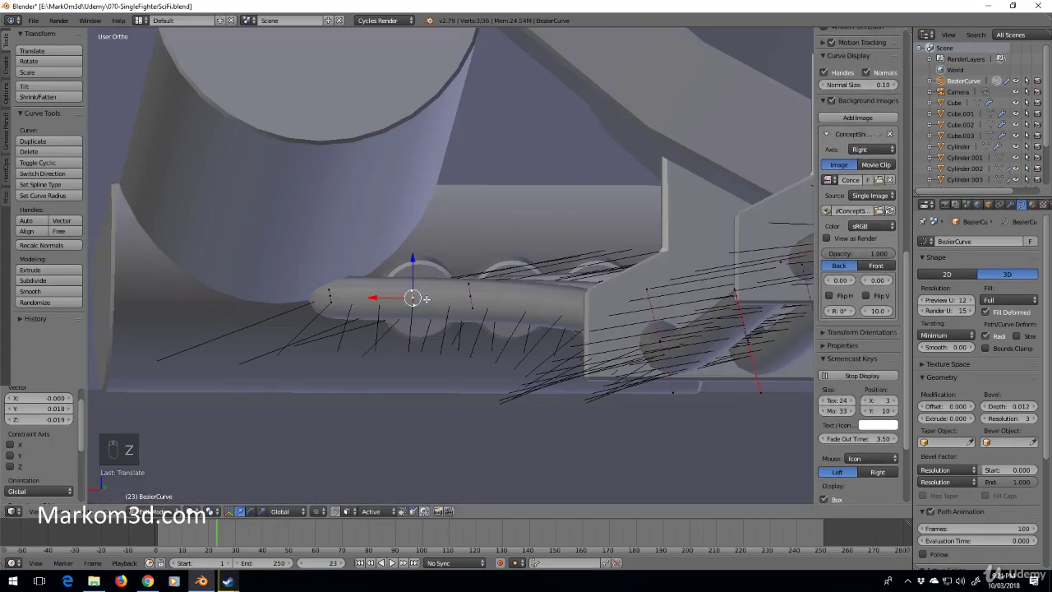
left_click_drag(432, 295, 562, 304)
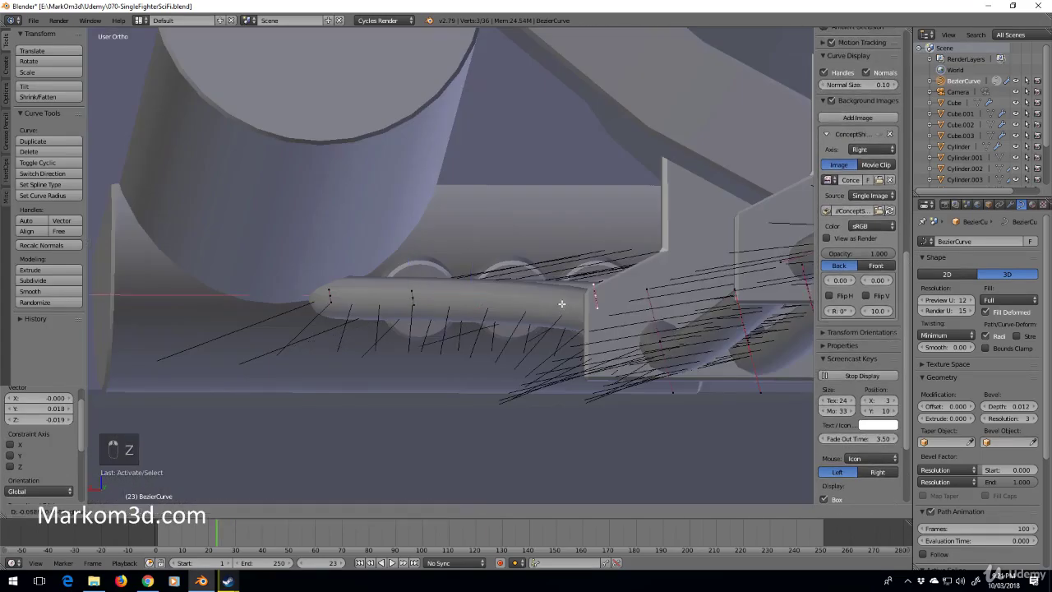
right_click(410, 302)
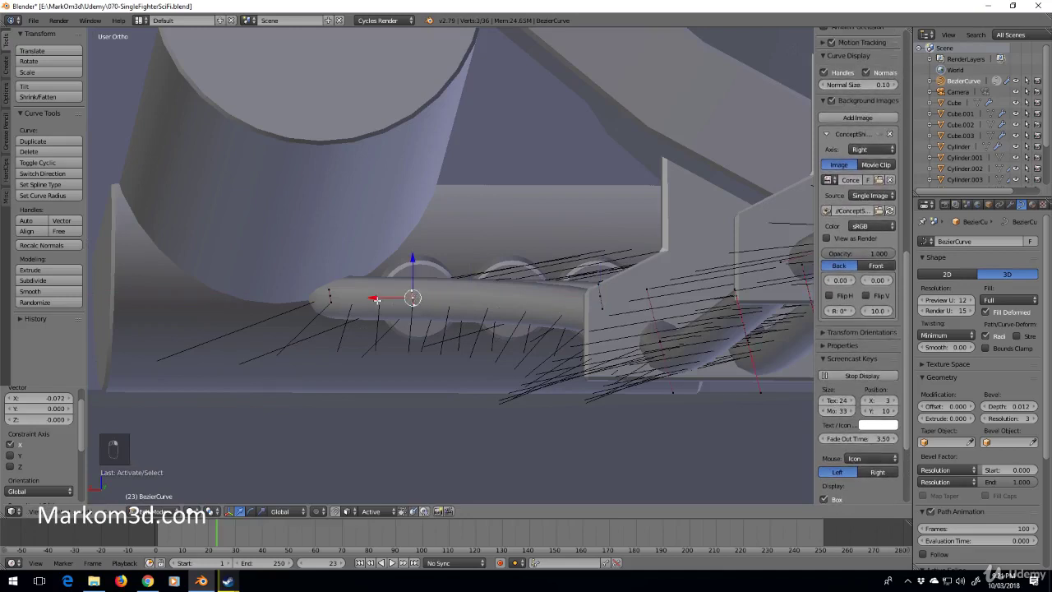
left_click_drag(410, 303, 487, 306)
left_click(472, 305)
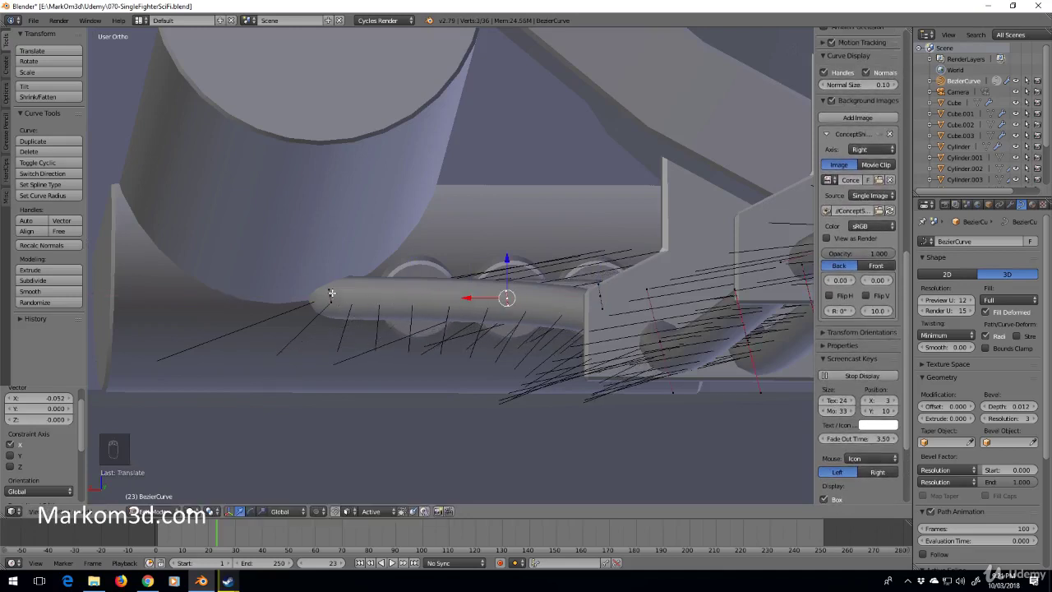
left_click_drag(289, 298, 380, 298)
left_click(377, 298)
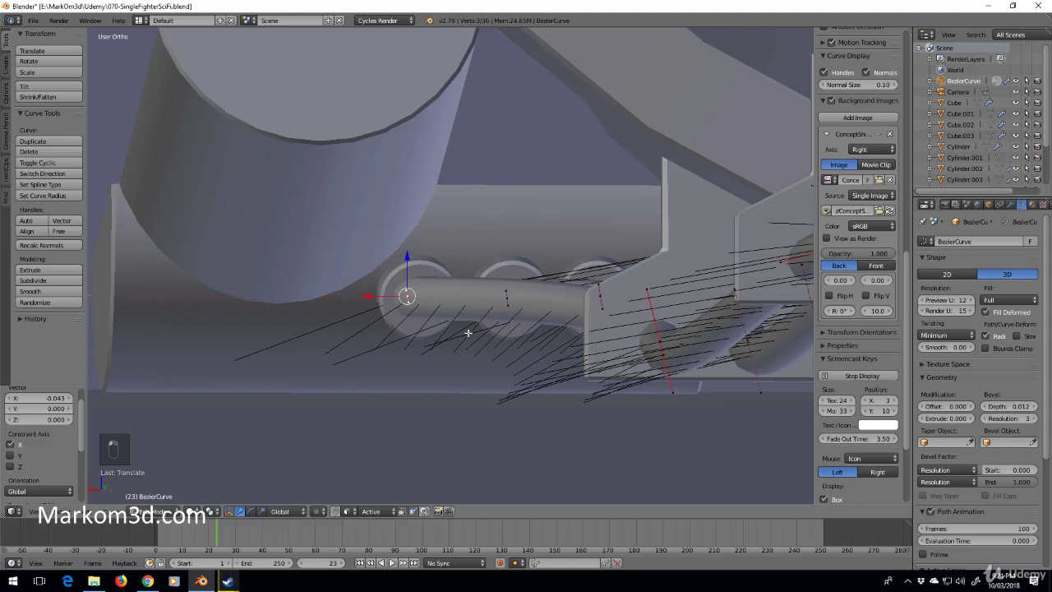
Step: Shrink the curve handle at the cable bend
mouse_move(469, 329)
middle_mouse_down()
mouse_move(582, 299)
mouse_move(543, 293)
mouse_move(493, 325)
mouse_move(583, 296)
mouse_move(559, 271)
mouse_move(484, 279)
middle_mouse_up()
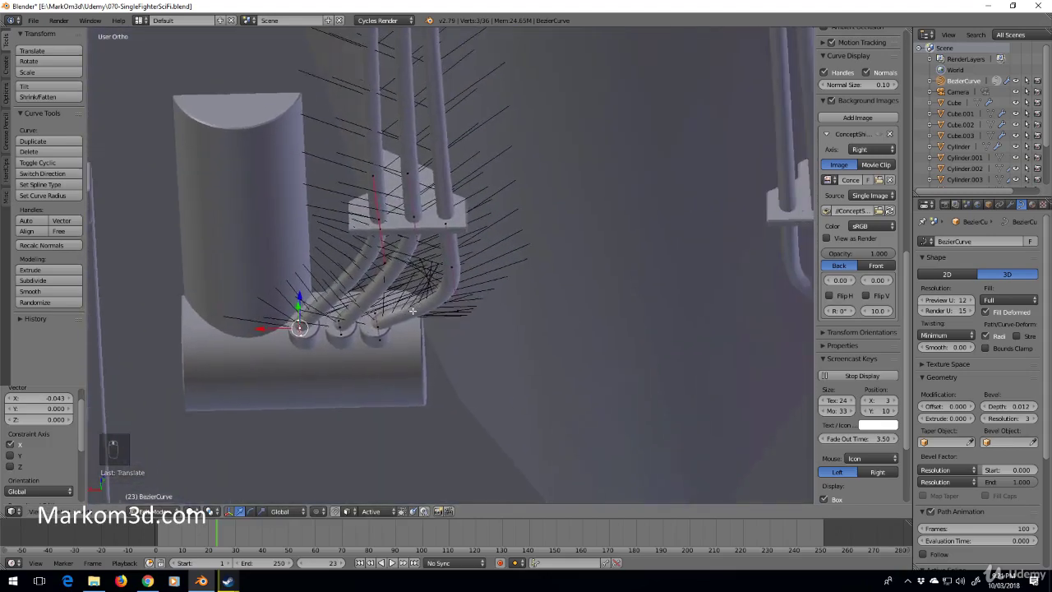
scroll(454, 281, "up", 4)
key("s")
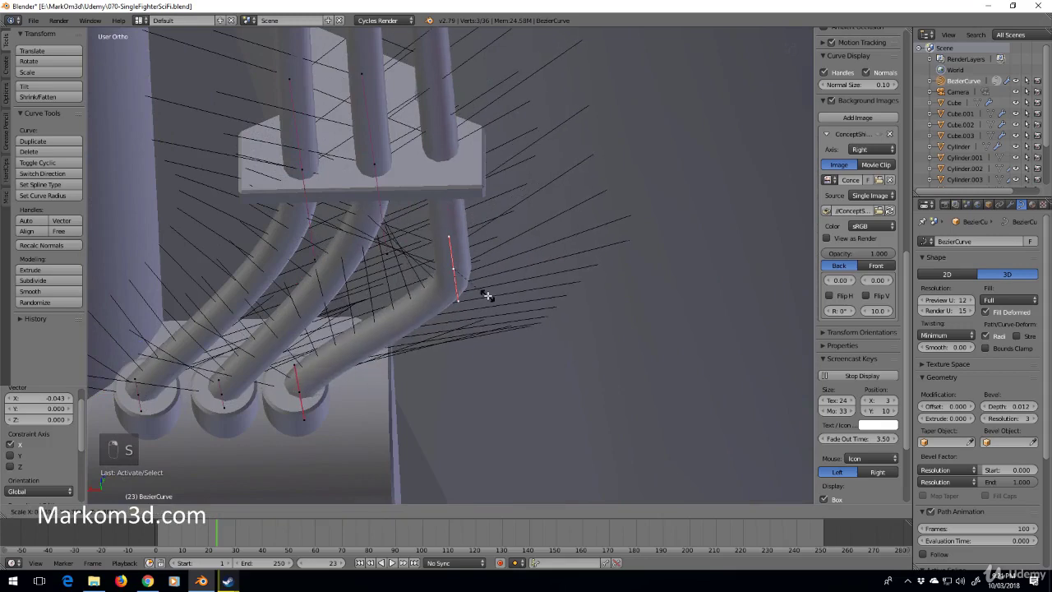
left_click(443, 278)
Step: Move a curve point along Y, enlarge its handle, and start an X-constrained end-point move
middle_click_drag(454, 238, 561, 254)
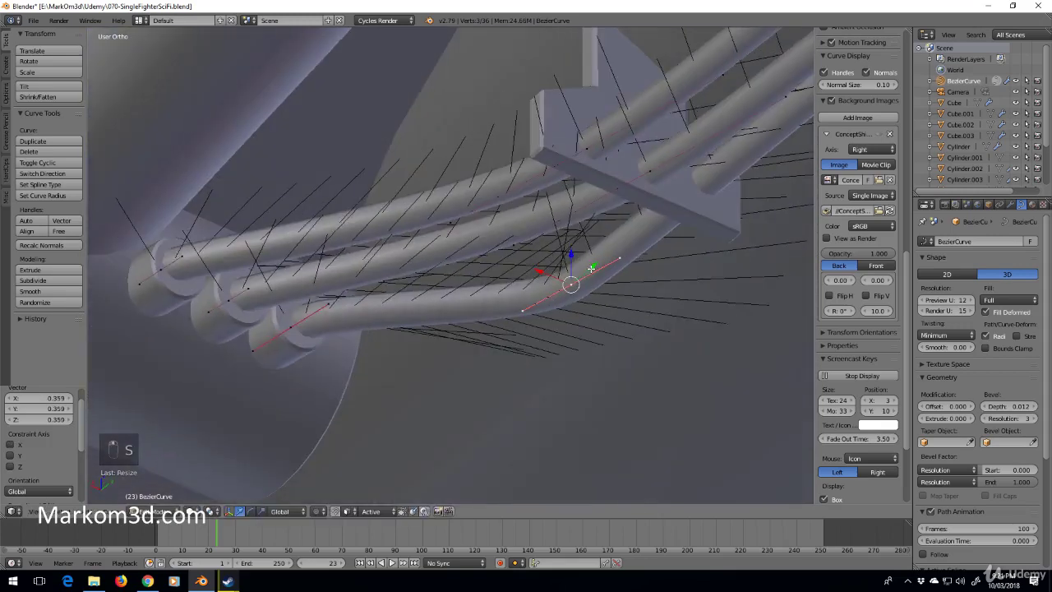
left_click_drag(591, 268, 634, 226)
key("s")
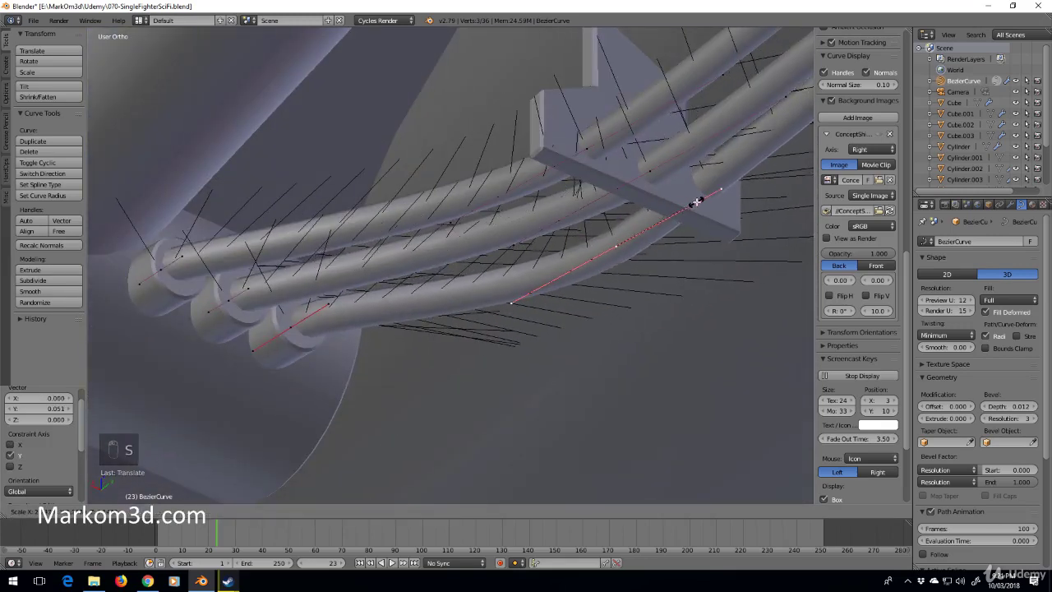
left_click(695, 201)
middle_click_drag(695, 201, 377, 463)
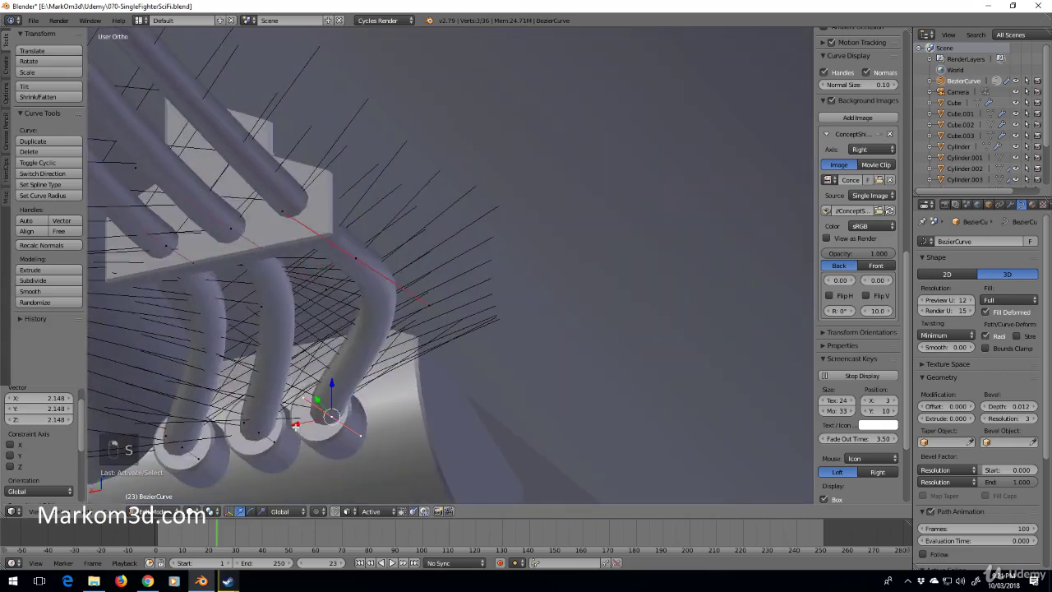
key("g")
key("x")
left_click(286, 427)
key("z")
key("z")
key("z")
key("Tab")
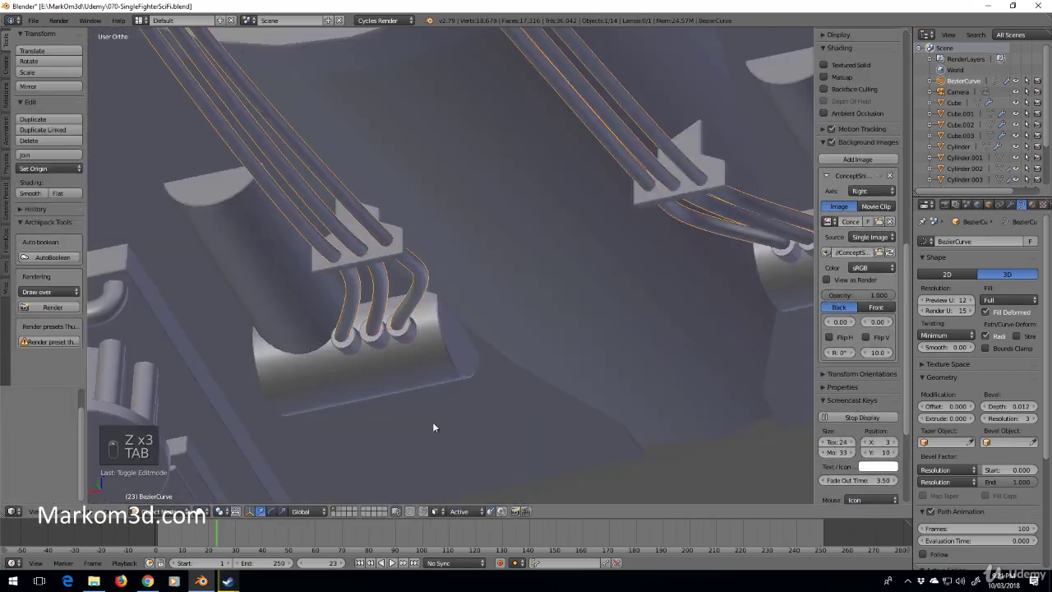
mouse_move(432, 421)
middle_mouse_down()
mouse_move(508, 383)
mouse_move(550, 398)
mouse_move(476, 355)
mouse_move(304, 423)
mouse_move(235, 407)
mouse_move(222, 350)
mouse_move(98, 397)
mouse_move(376, 342)
mouse_move(465, 338)
middle_mouse_up()
scroll(235, 402, "up", 2)
scroll(237, 402, "up", 3)
scroll(374, 343, "down", 3)
scroll(465, 342, "up", 2)
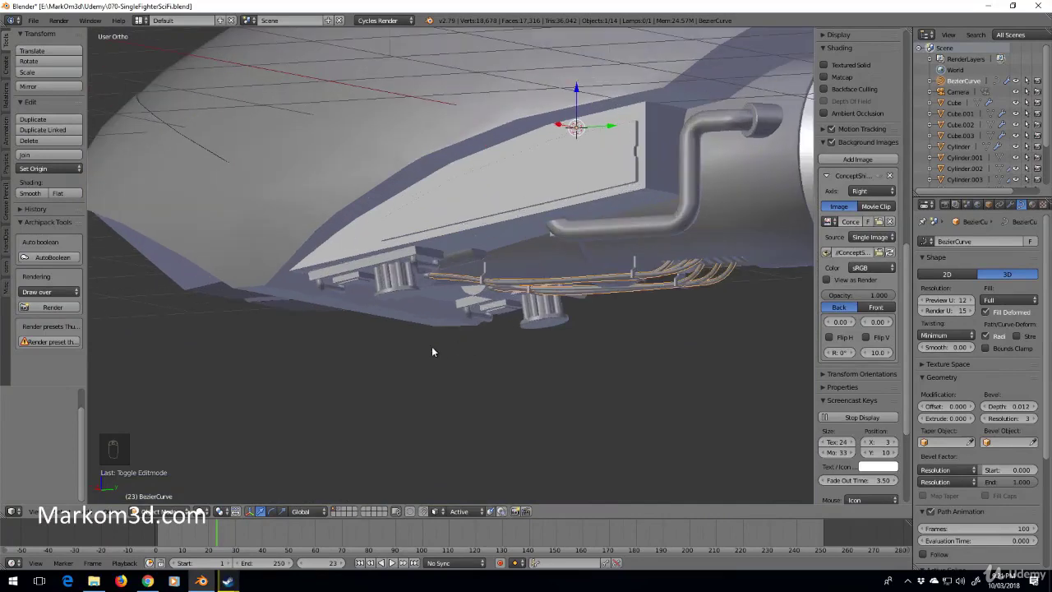
middle_click_drag(433, 351, 446, 298)
middle_click_drag(681, 201, 633, 260)
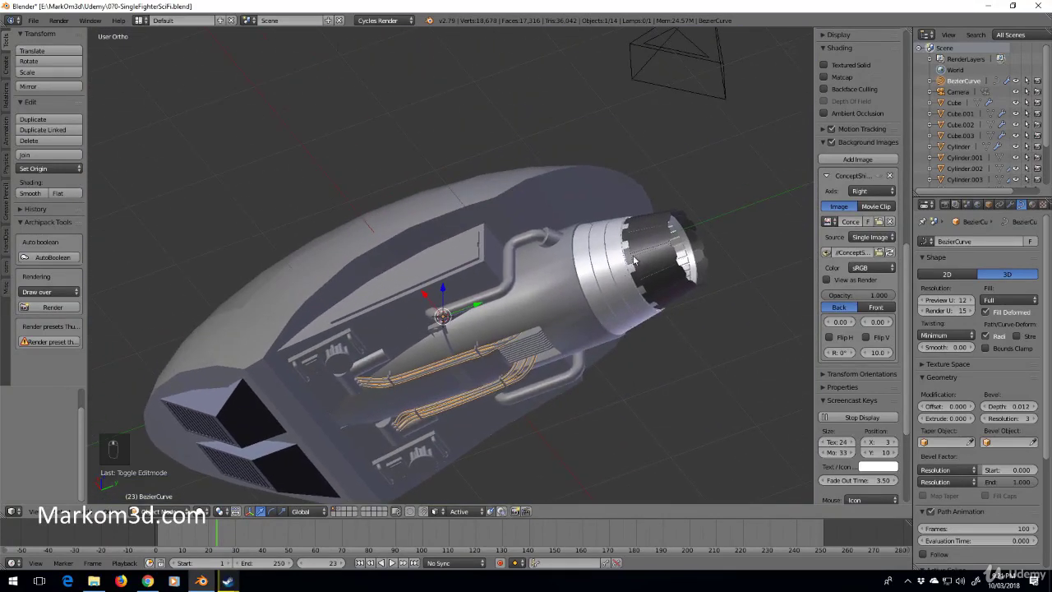
mouse_move(551, 486)
middle_mouse_down()
mouse_move(588, 276)
mouse_move(723, 354)
mouse_move(508, 313)
mouse_move(488, 296)
middle_mouse_up()
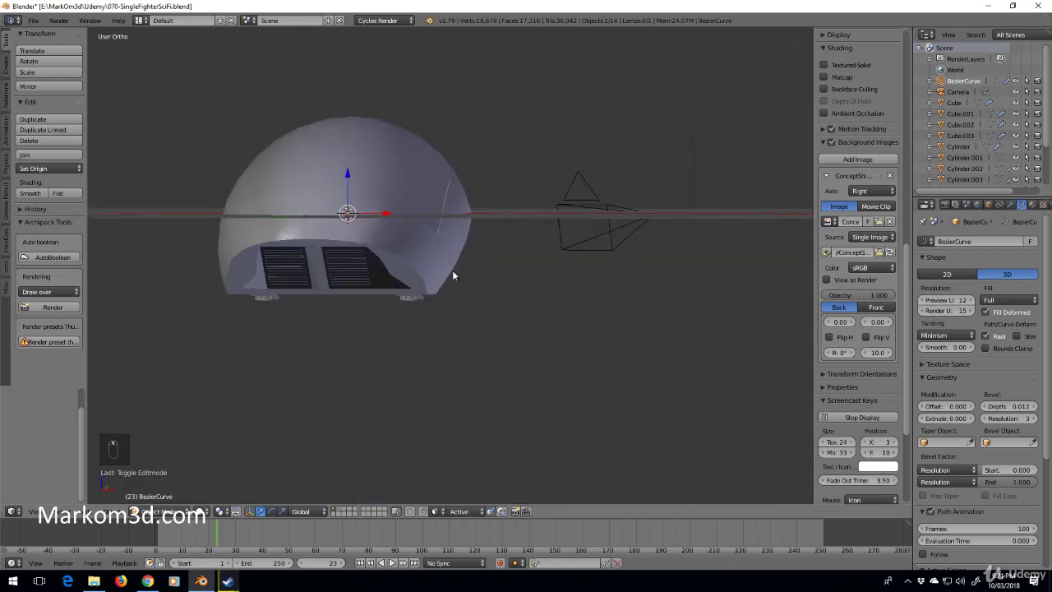